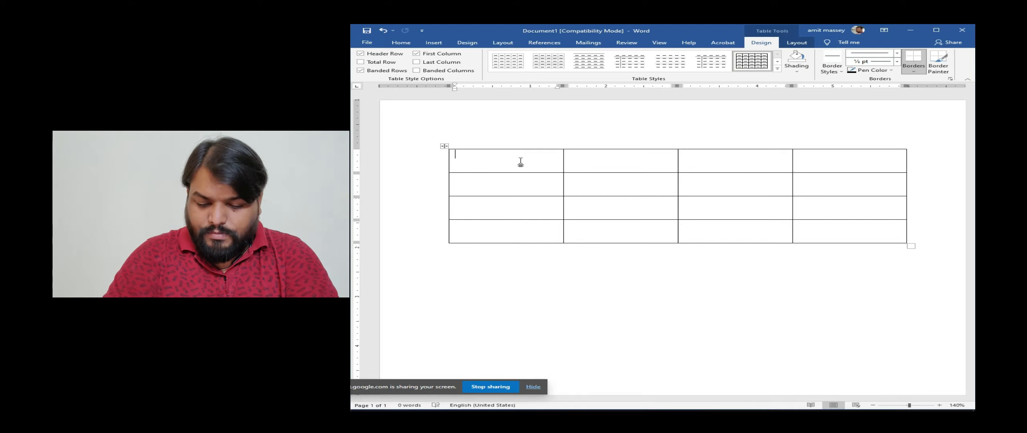
# Enter the heading Name in the first cell of the table.
pyautogui.write('Name')
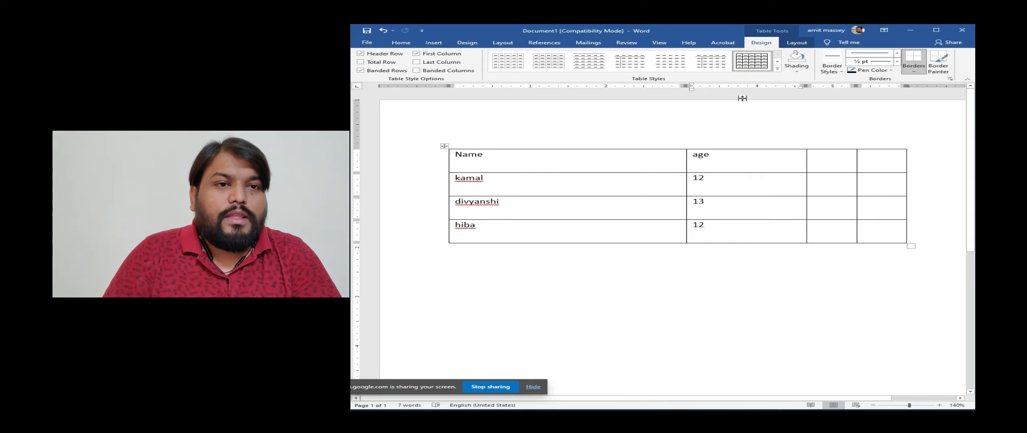
# Insert a blank row directly below the first data row under the headings.
pyautogui.click(797, 44)
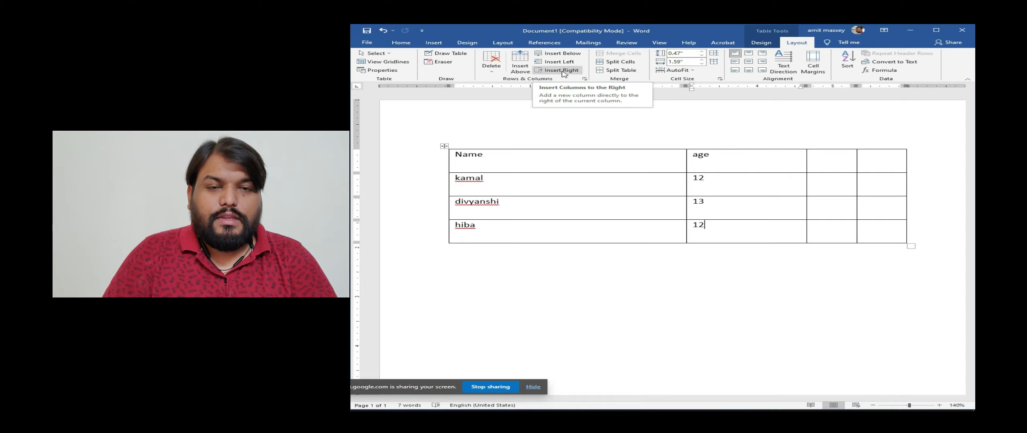
pyautogui.click(553, 180)
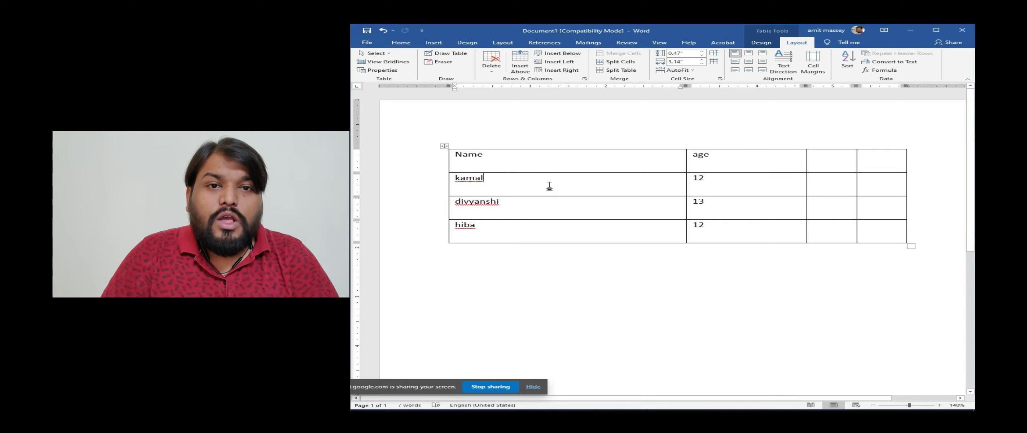
pyautogui.click(561, 53)
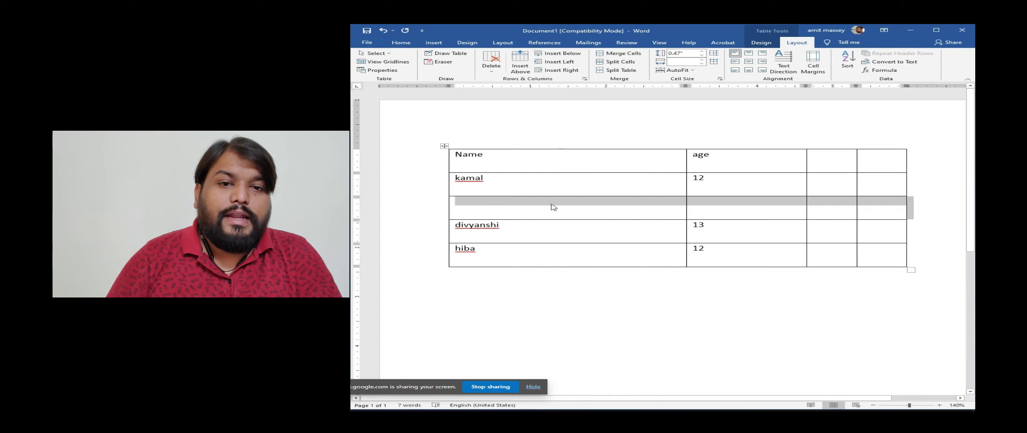
pyautogui.click(534, 206)
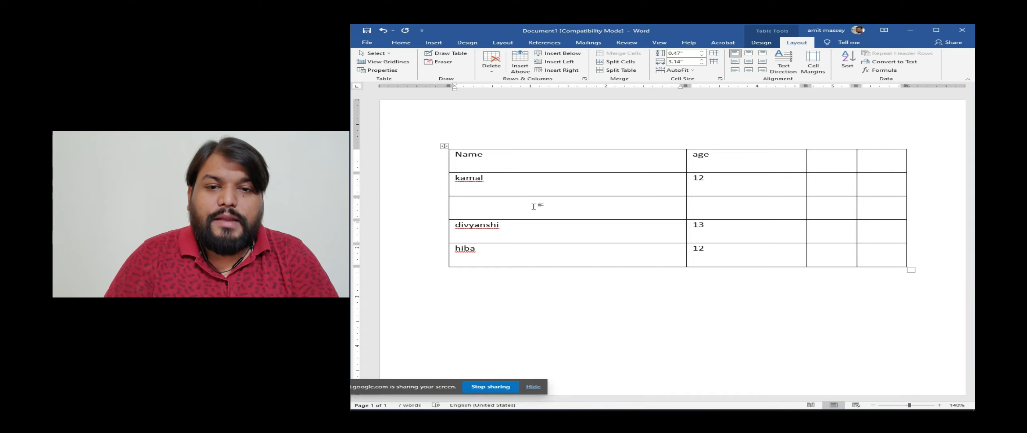
# Narrow the Name column to about 1.45", the age column to about 0.63", and the blank column beside it even further.
pyautogui.moveTo(687, 159); pyautogui.dragTo(556, 170)
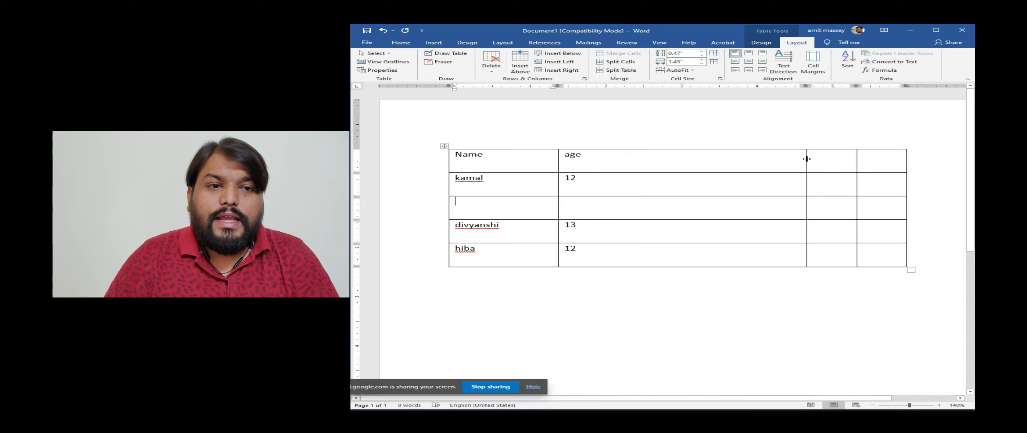
pyautogui.moveTo(807, 159); pyautogui.dragTo(605, 161)
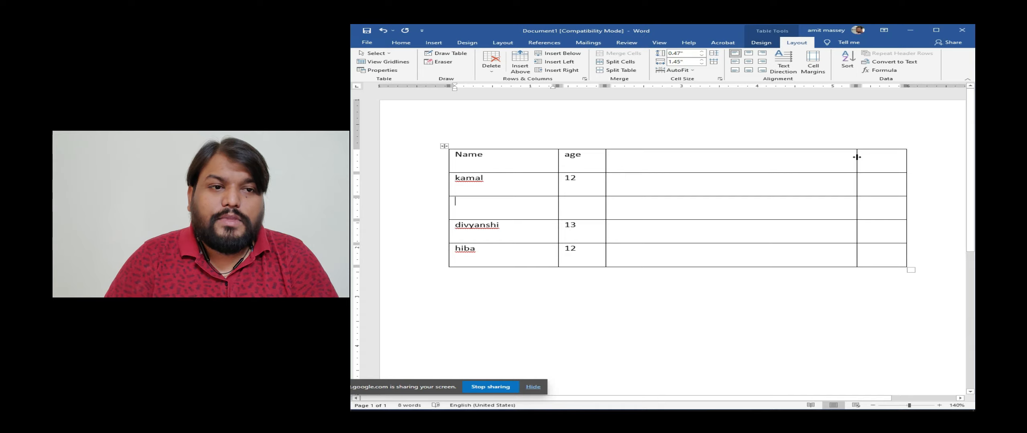
pyautogui.moveTo(857, 157); pyautogui.dragTo(634, 160)
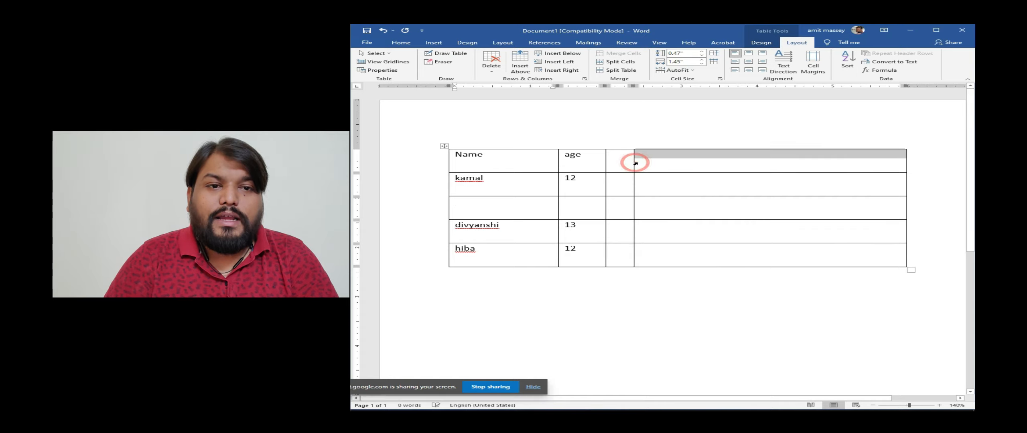
pyautogui.click(516, 206)
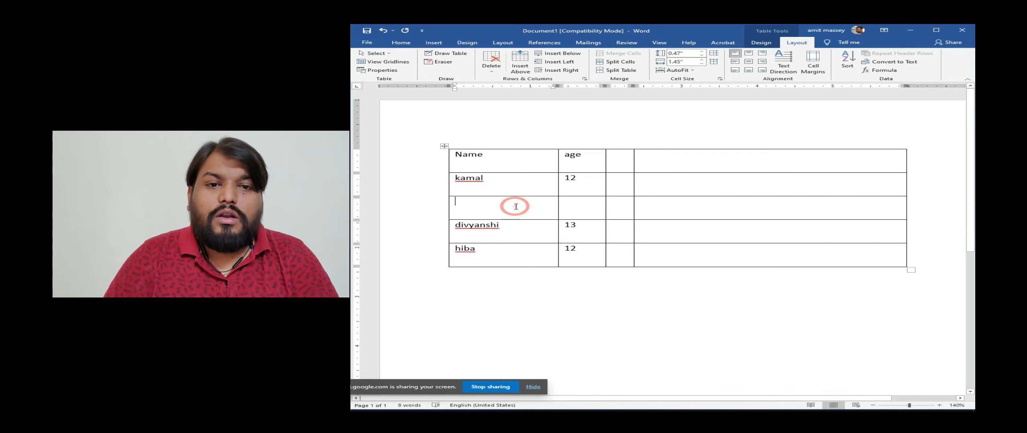
# Insert a blank column to the right of the Name column.
pyautogui.click(594, 164)
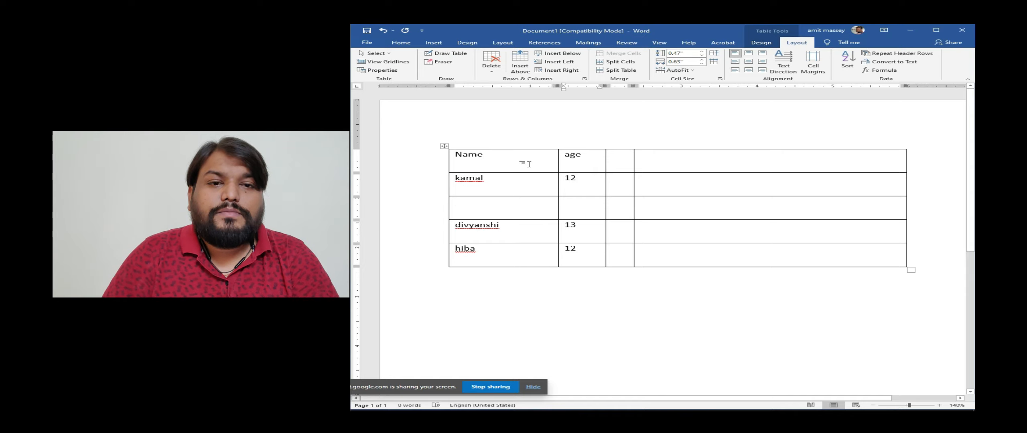
pyautogui.click(519, 162)
pyautogui.click(584, 162)
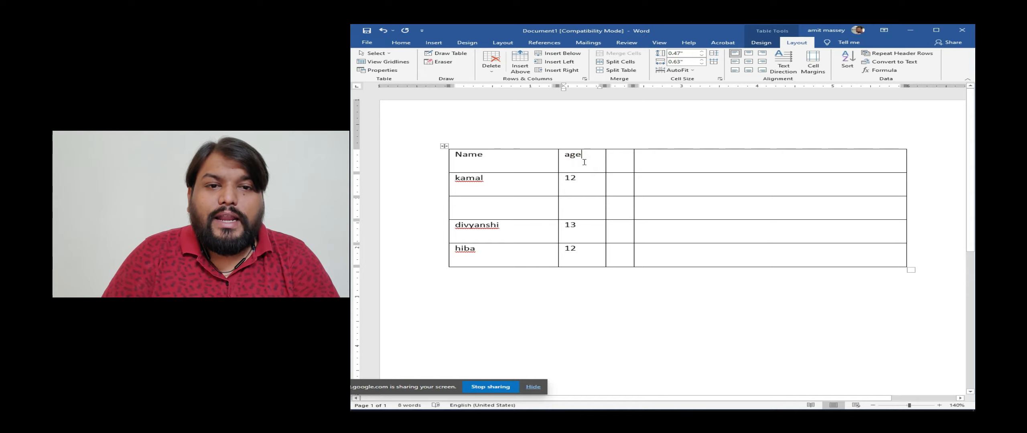
pyautogui.click(516, 155)
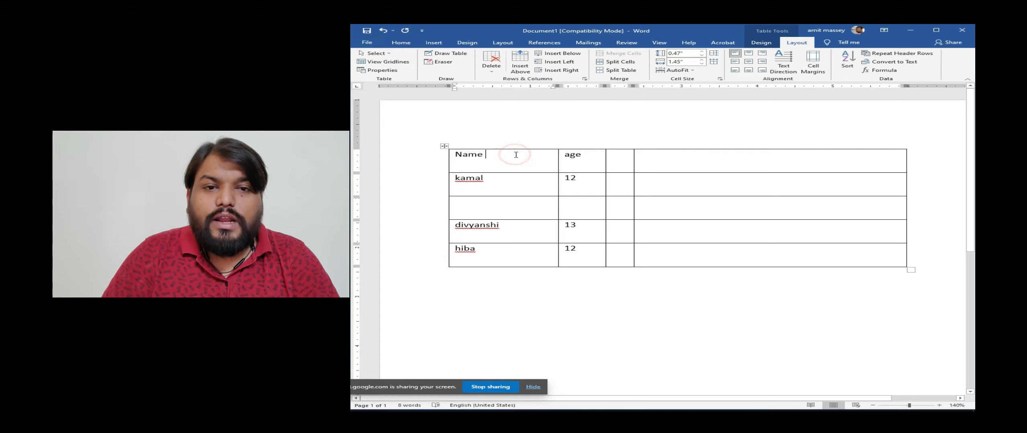
pyautogui.click(562, 71)
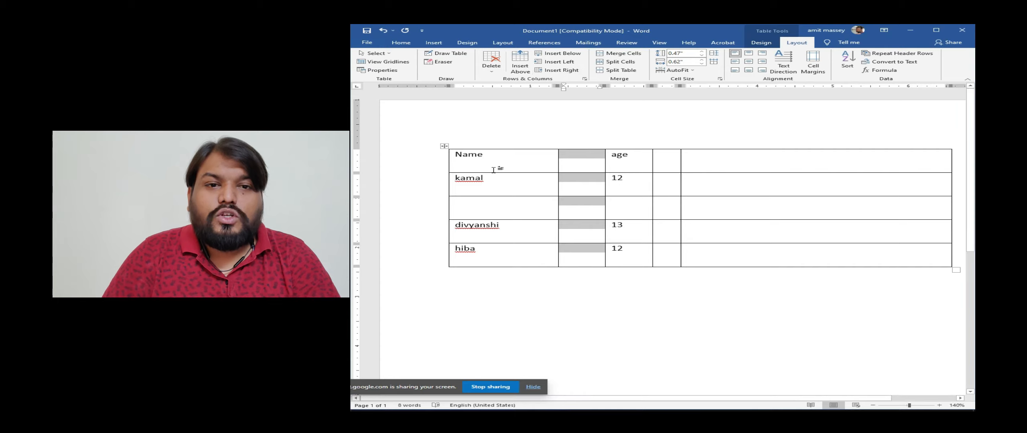
pyautogui.click(517, 161)
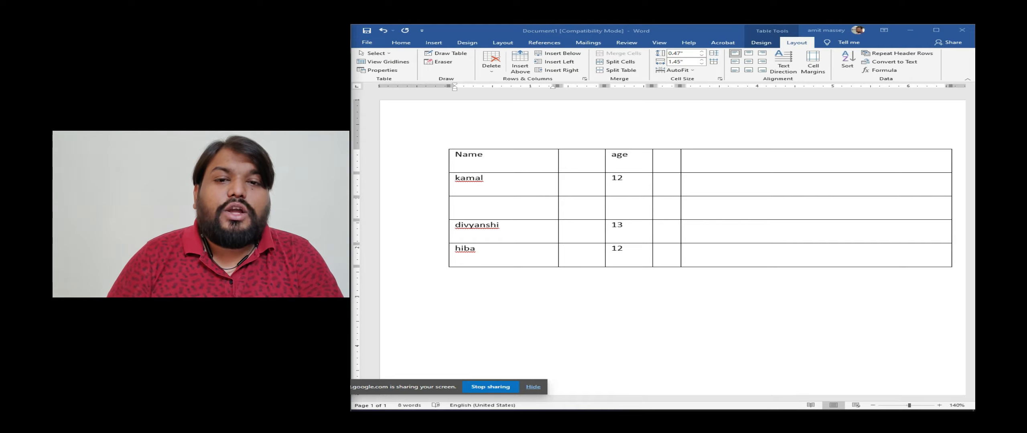
# Select the age cell in the first data row and change its text color to standard Red.
pyautogui.click(531, 182)
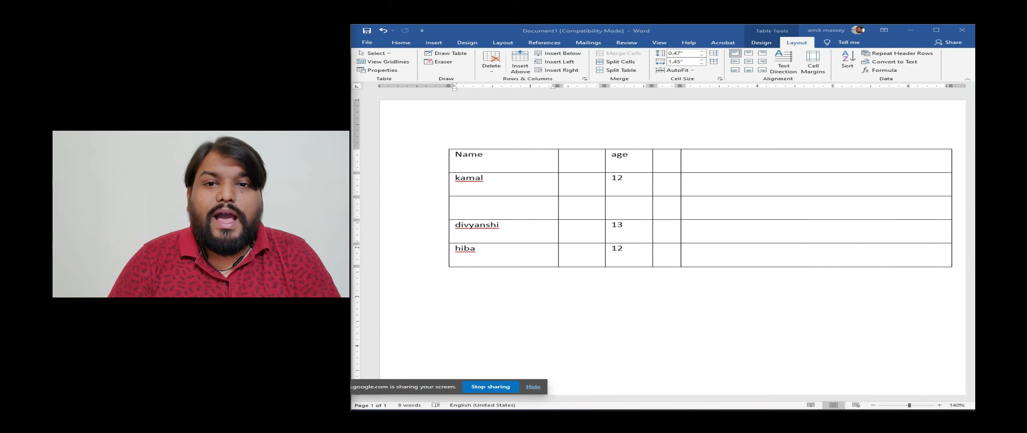
pyautogui.doubleClick(510, 190)
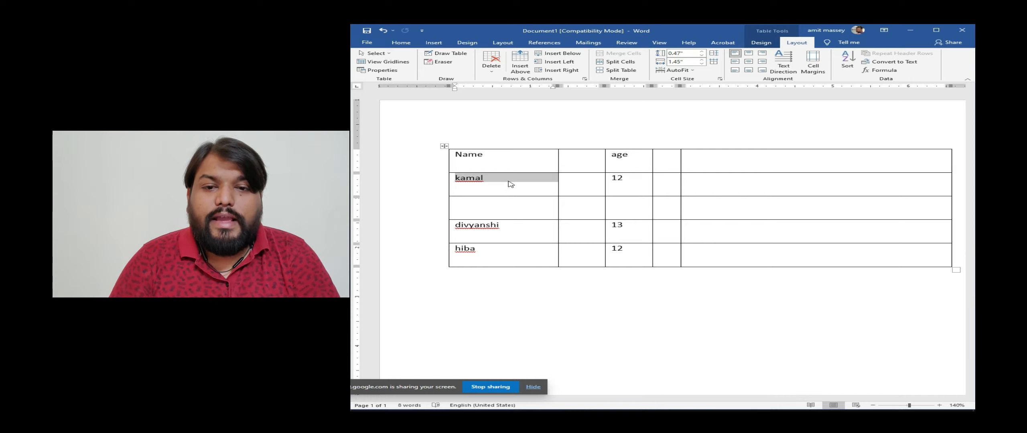
pyautogui.click(629, 183)
pyautogui.doubleClick(629, 184)
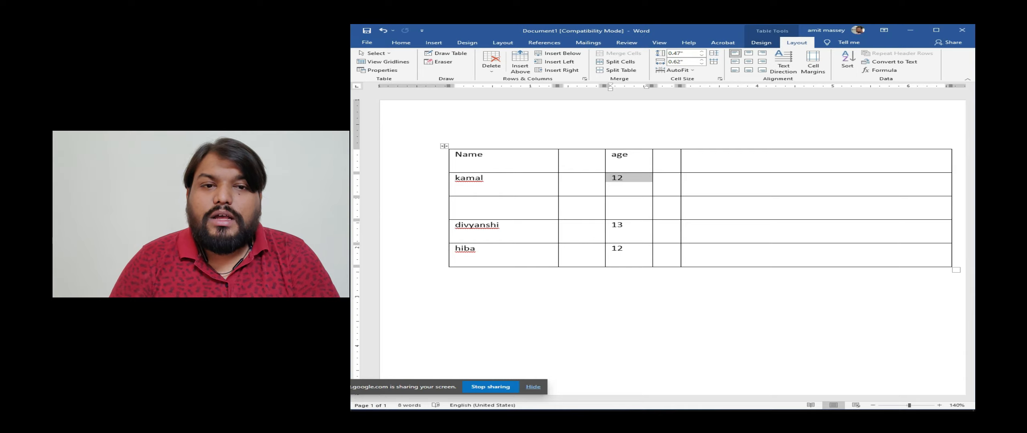
pyautogui.click(624, 182)
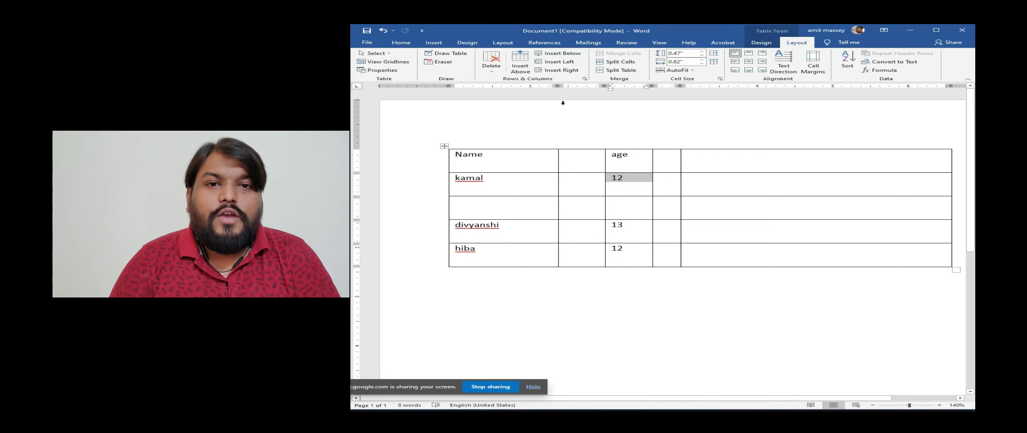
pyautogui.click(403, 43)
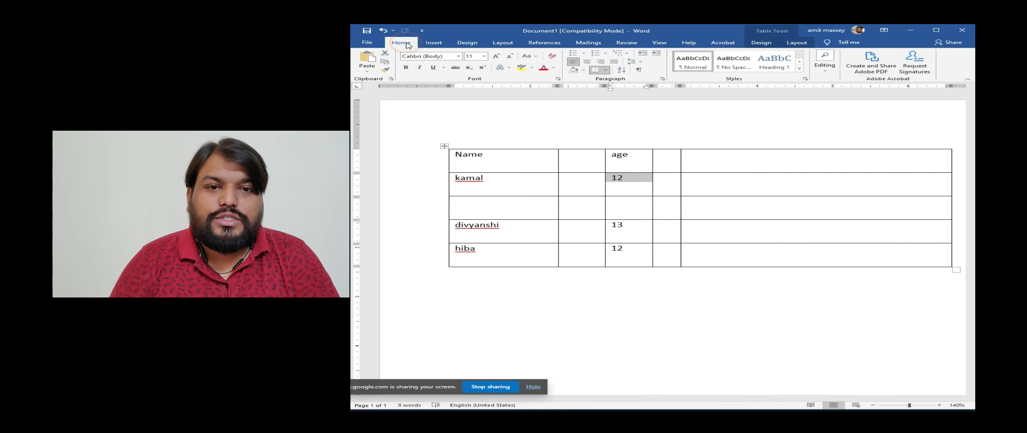
pyautogui.click(554, 67)
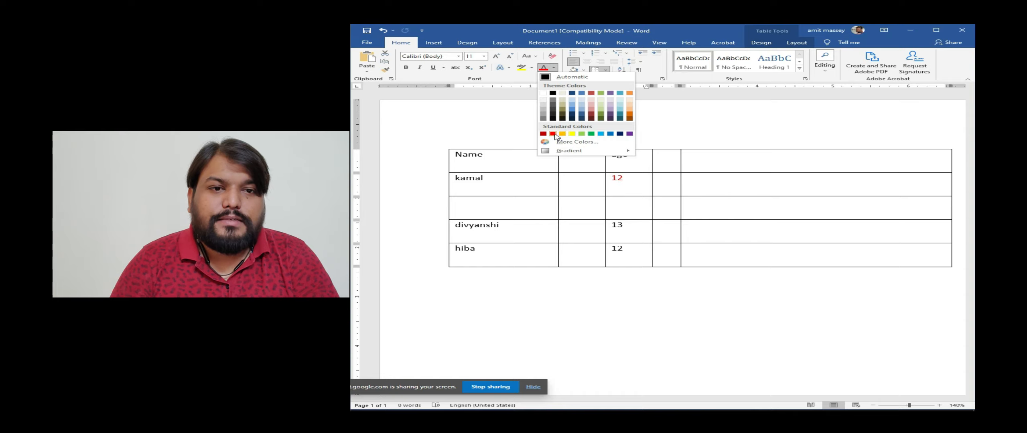
pyautogui.click(553, 134)
# Increase the font size of the selected age to 20.
pyautogui.click(496, 57)
pyautogui.click(497, 56)
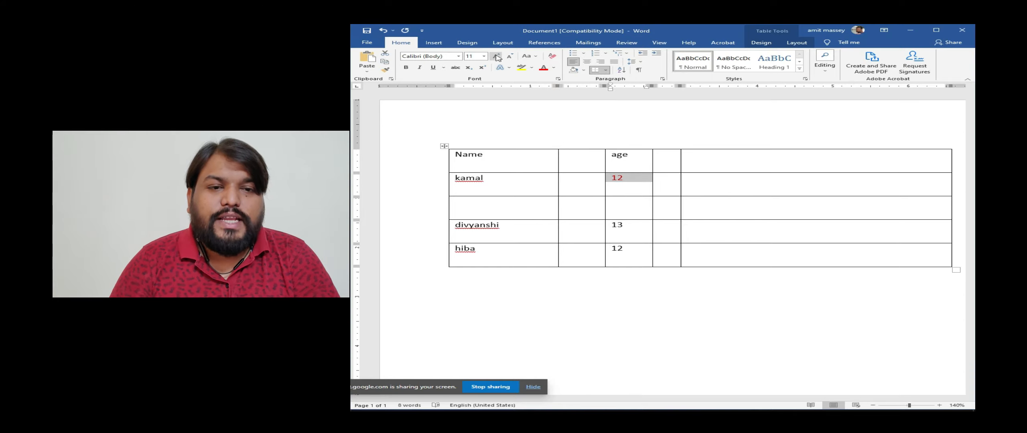
pyautogui.click(496, 56)
pyautogui.click(497, 57)
pyautogui.click(496, 57)
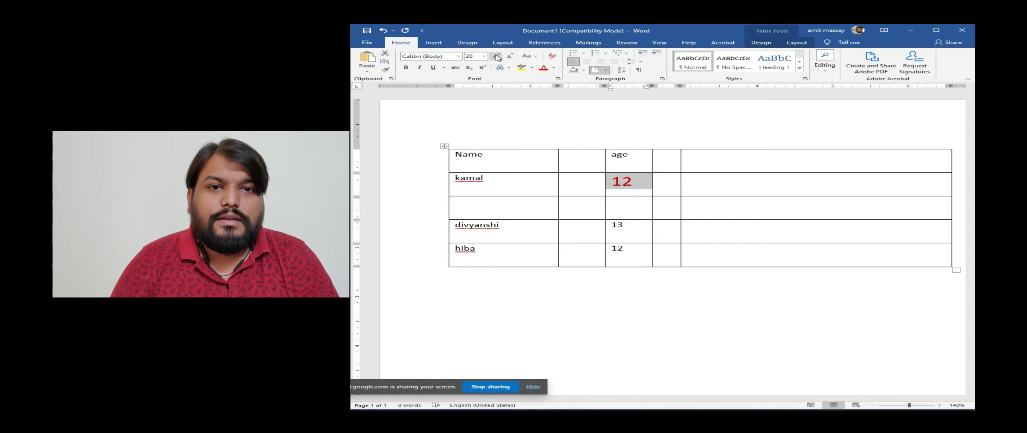
# Apply the red-outlined text effect with shadow to the first data row's age and underline it.
pyautogui.click(501, 68)
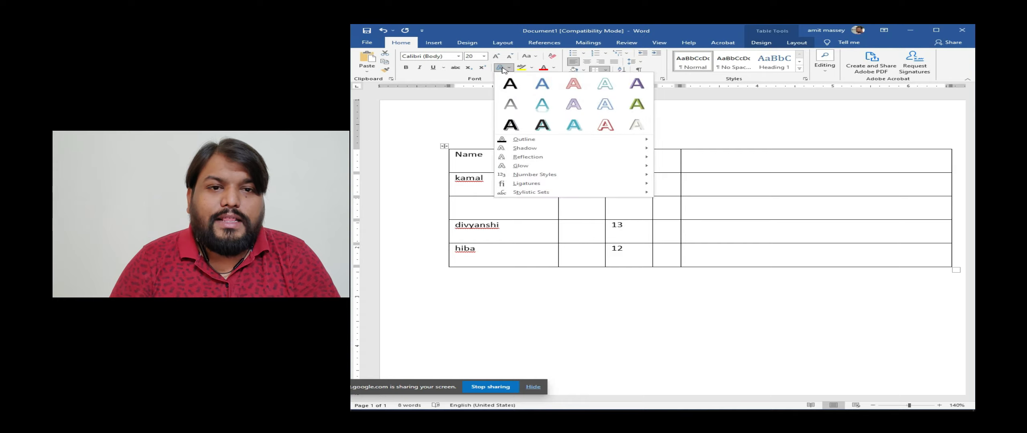
pyautogui.click(601, 123)
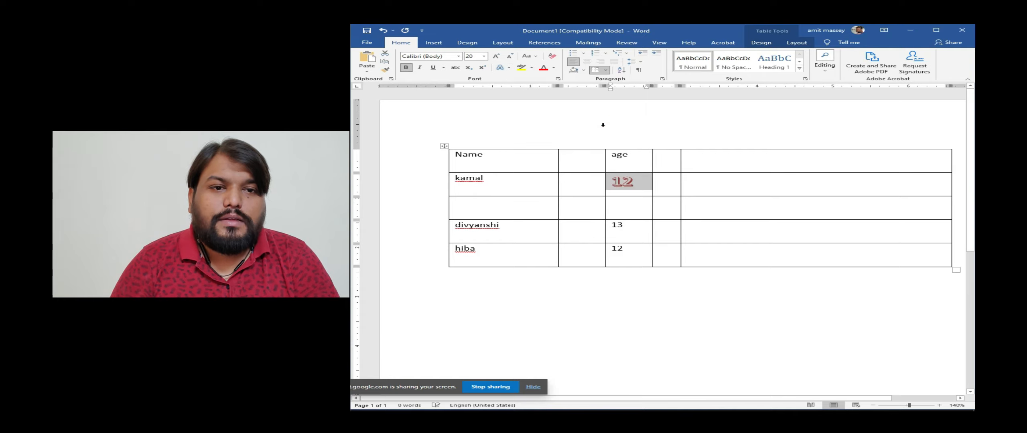
pyautogui.click(433, 67)
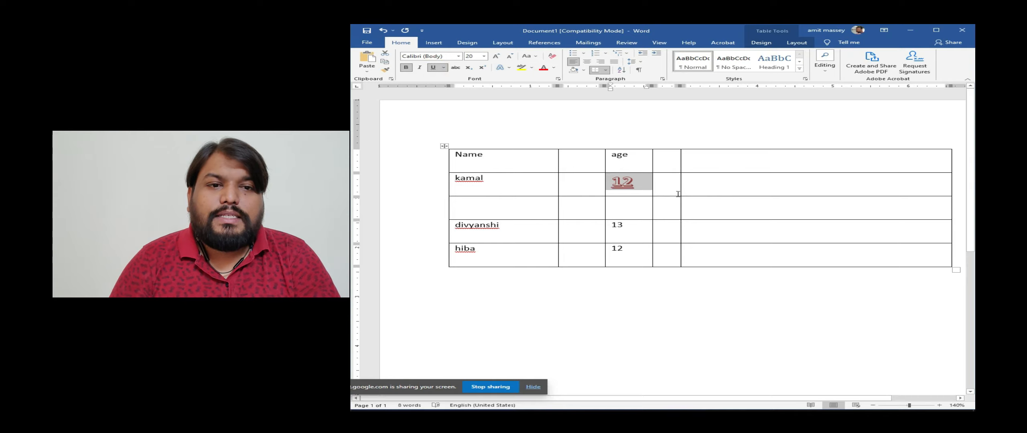
pyautogui.click(637, 193)
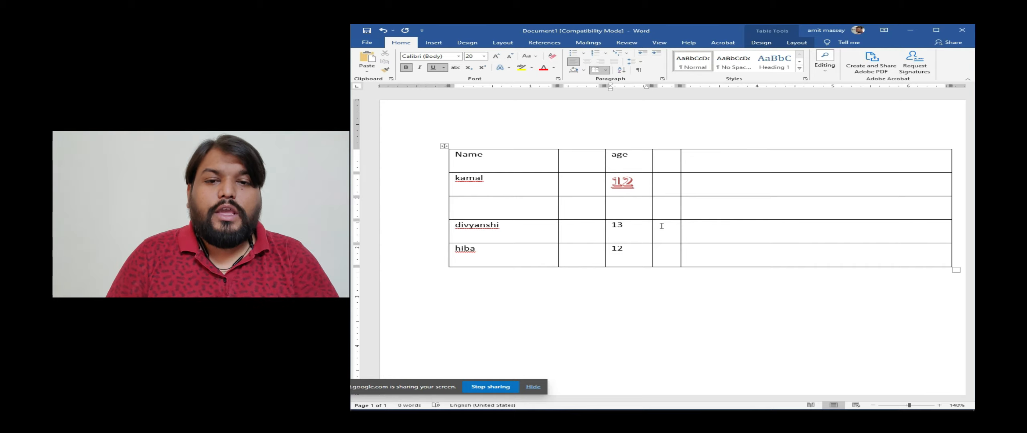
# Select the entire first data row and color all its text red.
pyautogui.moveTo(442, 205)
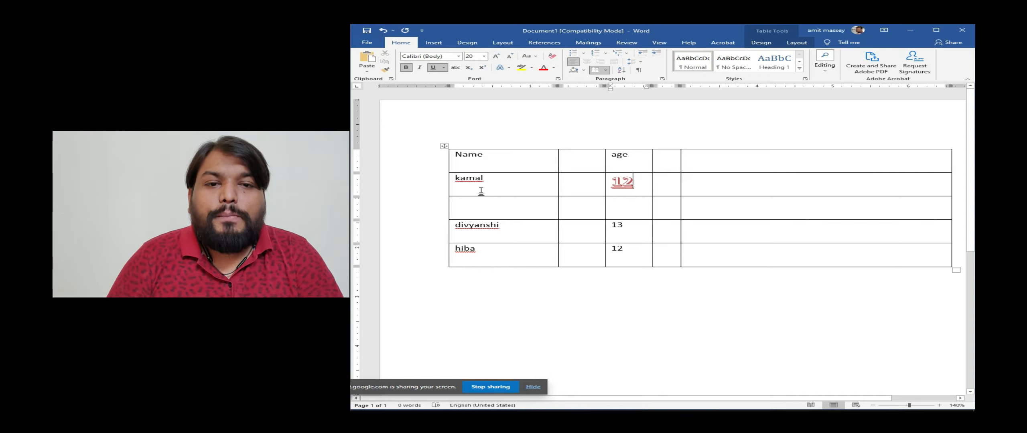
pyautogui.moveTo(442, 186)
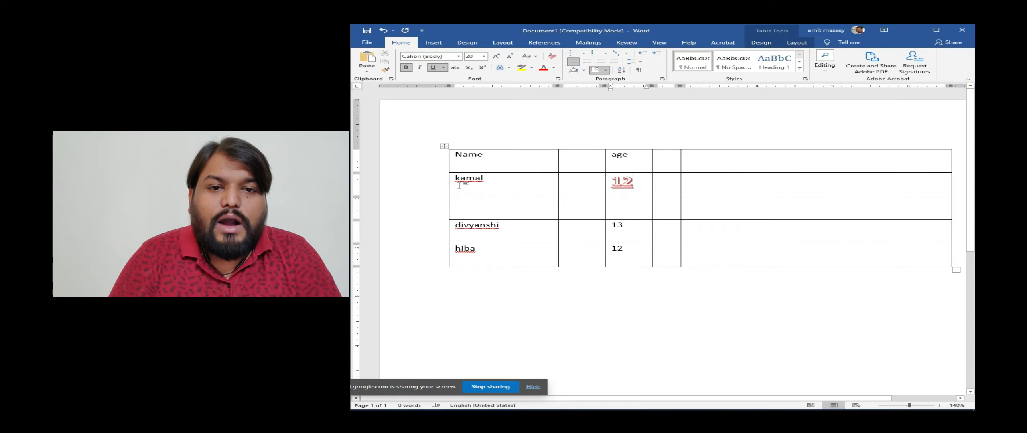
pyautogui.click(438, 187)
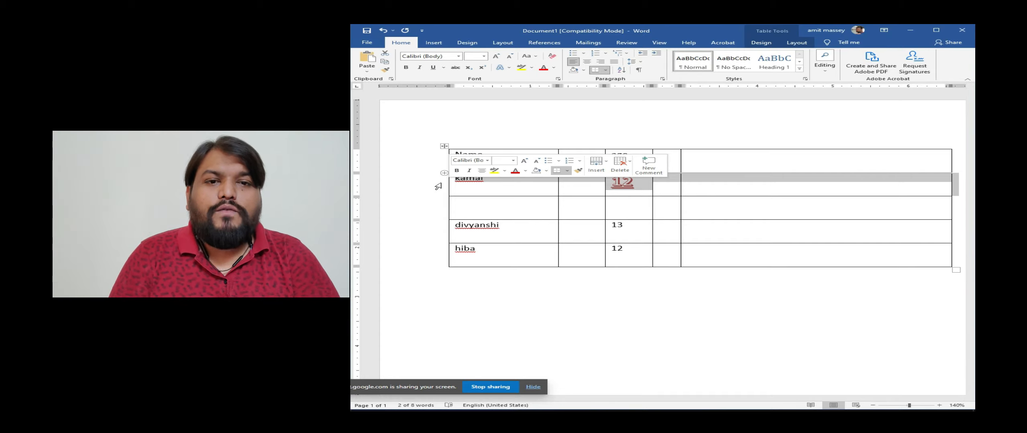
pyautogui.click(515, 171)
# Enlarge the selected row's text to size 24 and change its font to Algerian.
pyautogui.click(525, 161)
pyautogui.click(525, 161)
pyautogui.click(525, 161)
pyautogui.click(524, 162)
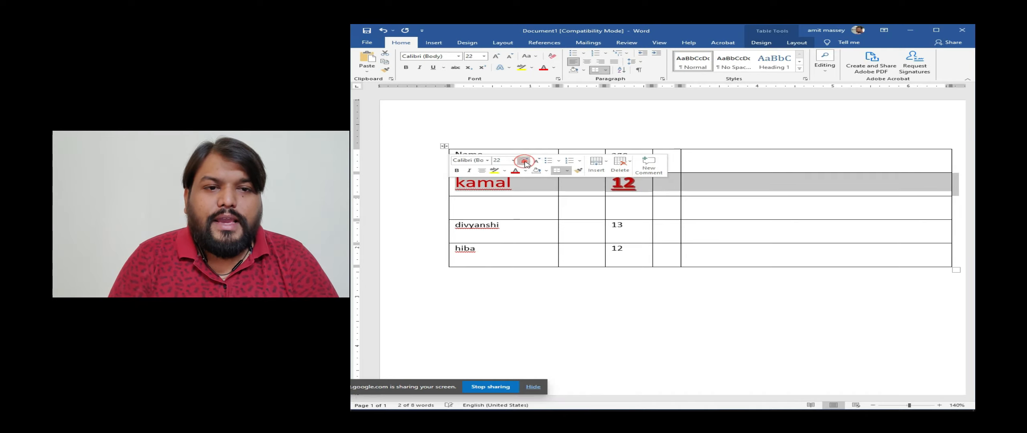
pyautogui.click(525, 161)
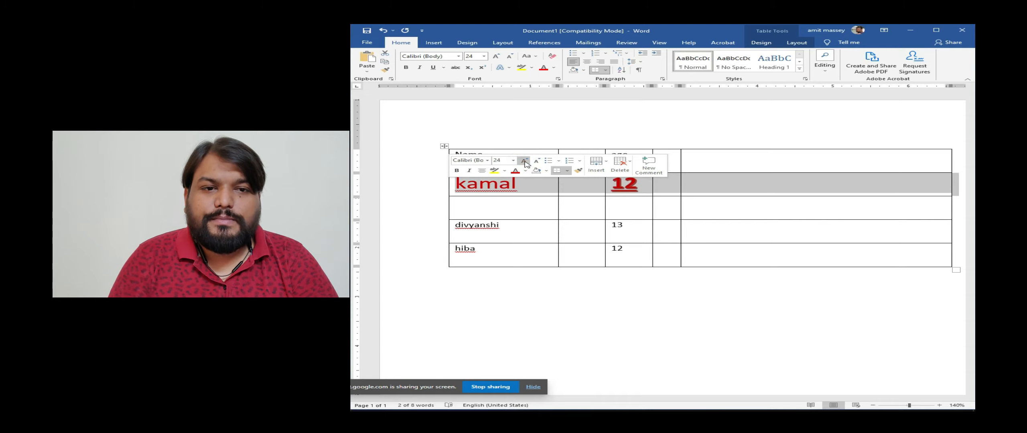
pyautogui.click(487, 161)
pyautogui.click(485, 231)
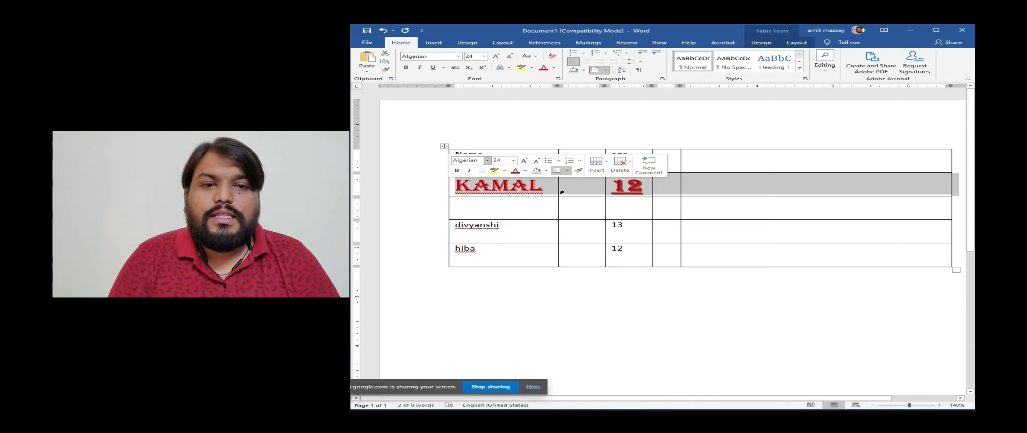
# Shade the entire first data row yellow and deselect it.
pyautogui.click(546, 171)
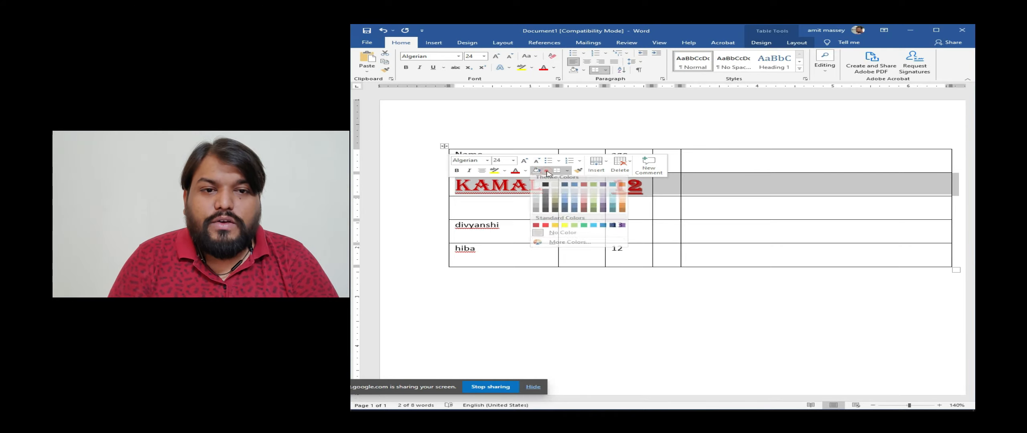
pyautogui.click(564, 228)
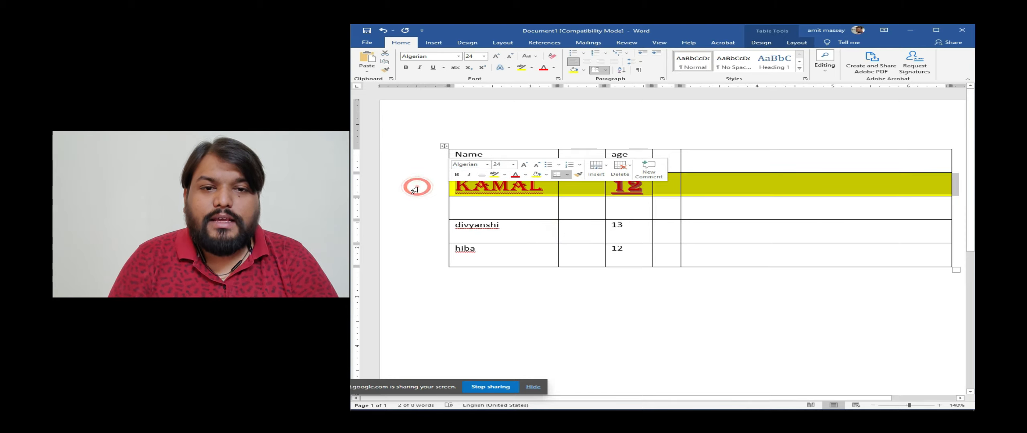
pyautogui.click(467, 202)
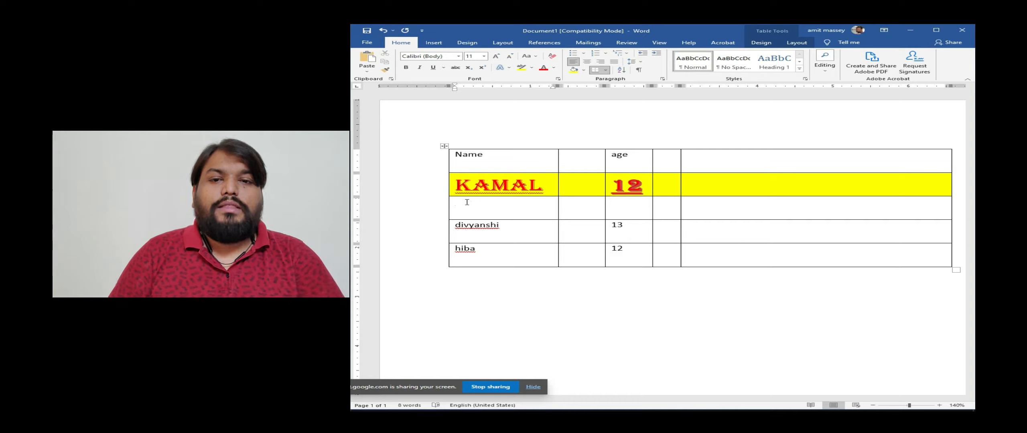
# Select the entire Name column and enlarge its text to size 22.
pyautogui.click(503, 142)
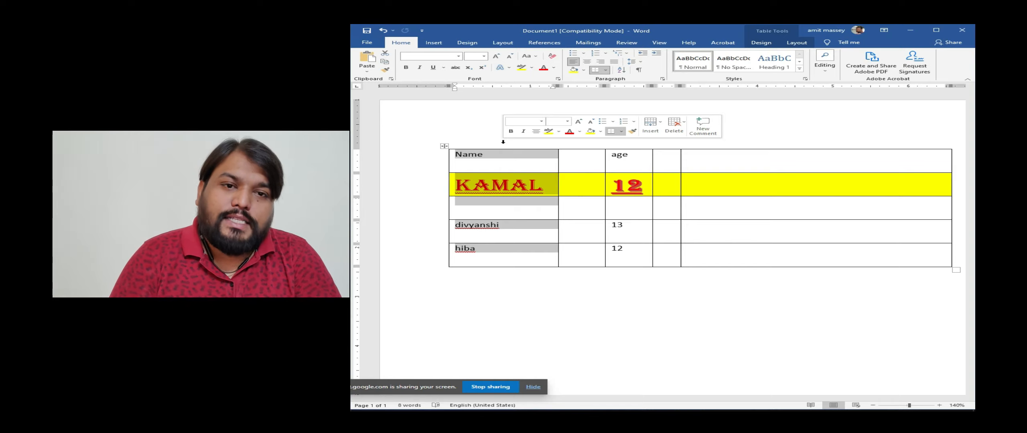
pyautogui.click(584, 122)
pyautogui.click(585, 122)
pyautogui.click(584, 122)
pyautogui.click(584, 122)
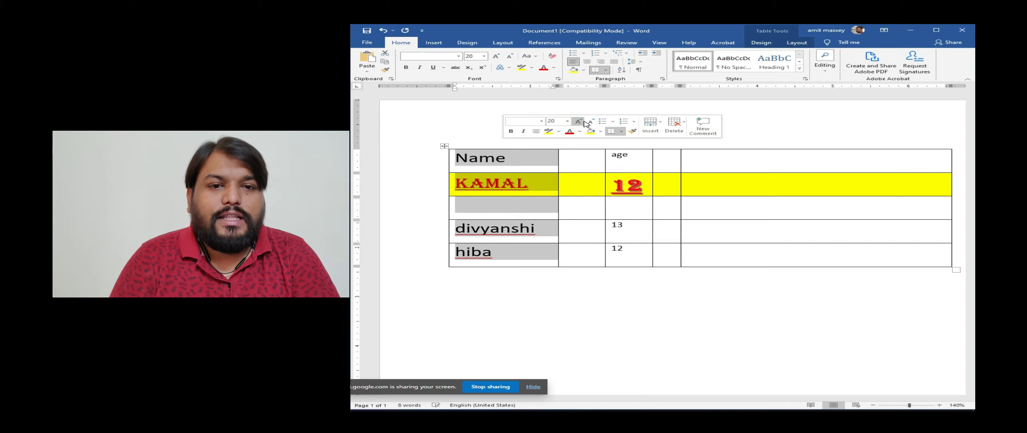
pyautogui.click(584, 121)
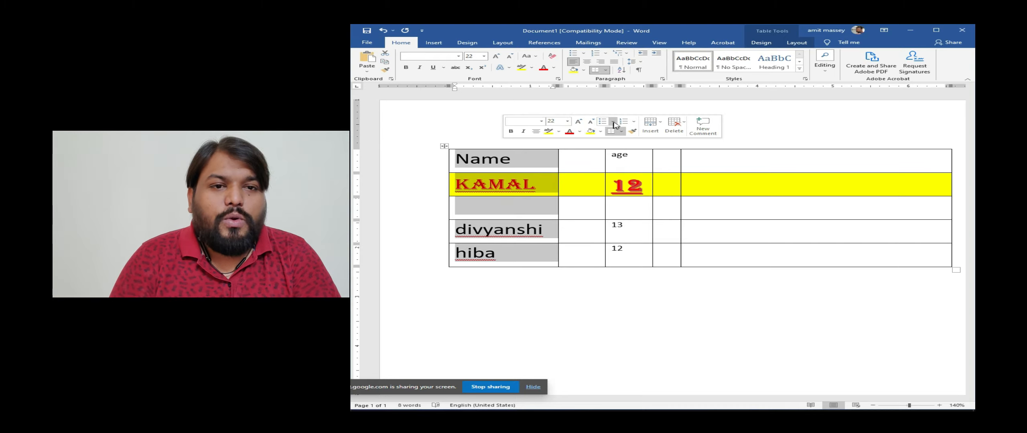
# Shade the Name column green, color its text dark brown, and deselect it.
pyautogui.click(590, 132)
pyautogui.click(601, 131)
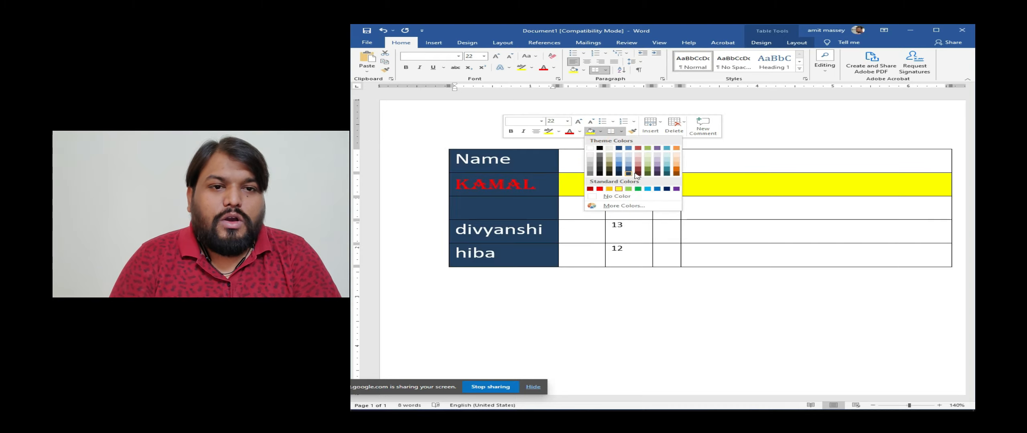
pyautogui.click(639, 190)
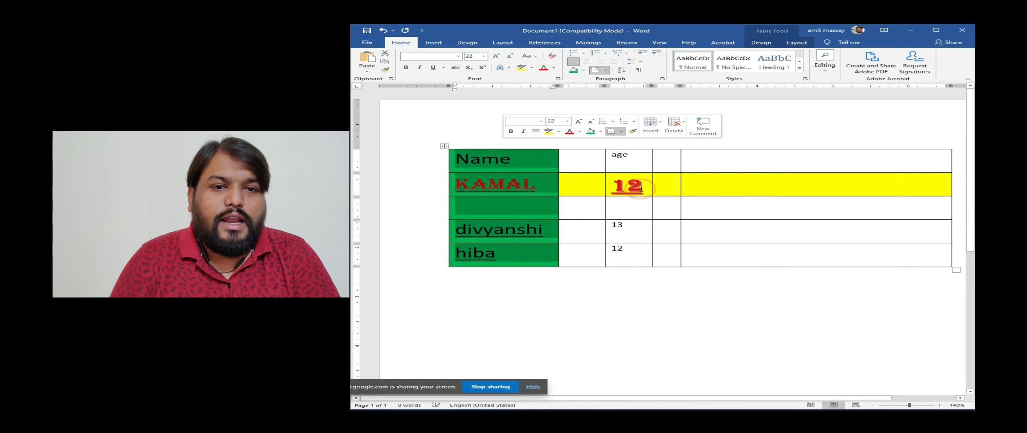
pyautogui.click(580, 132)
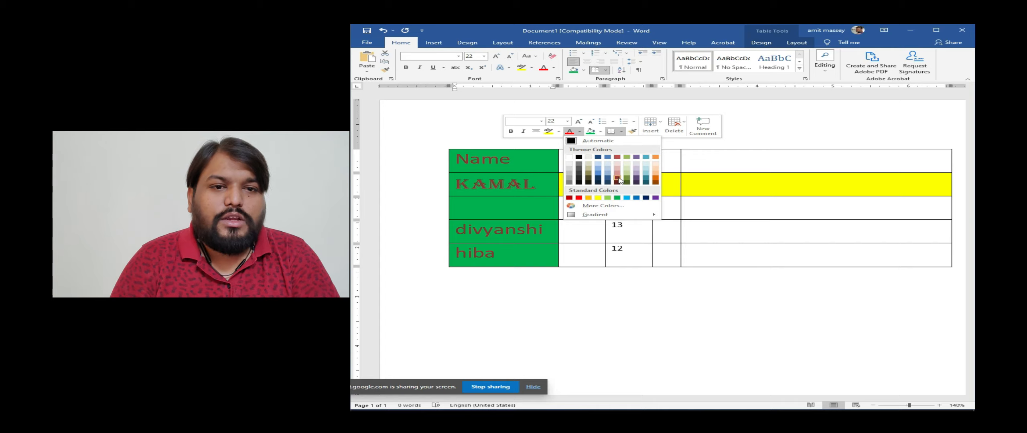
pyautogui.click(585, 181)
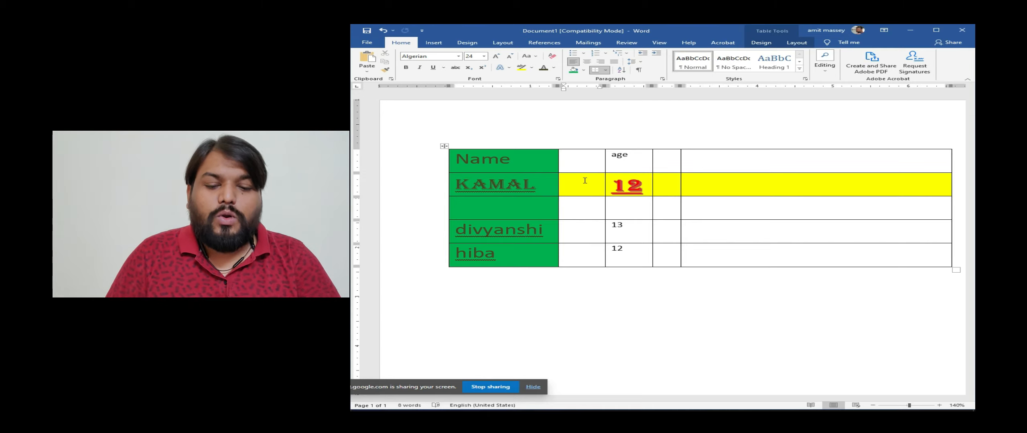
# Delete the empty column between the Name and age columns.
pyautogui.click(583, 134)
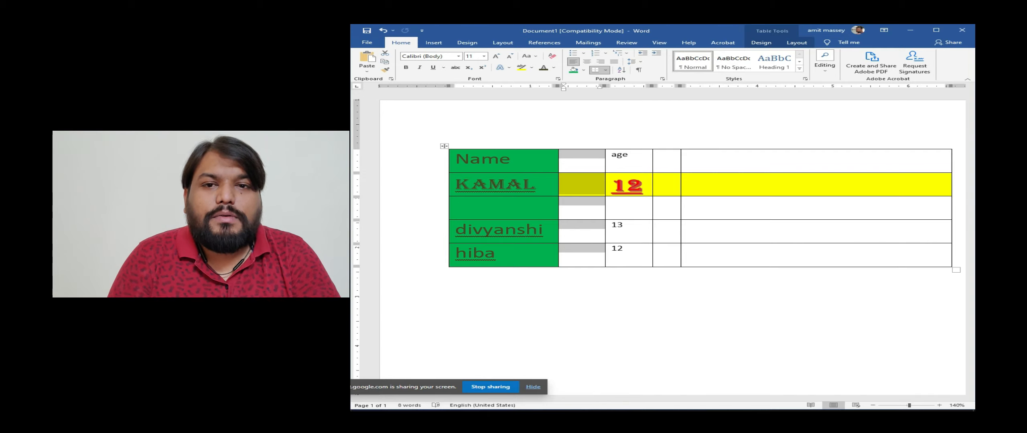
pyautogui.hotkey('alt', 'Tab')
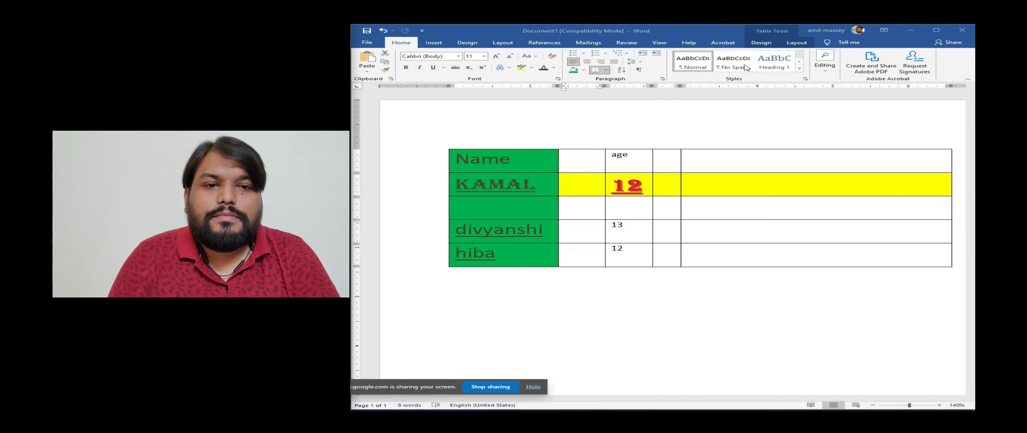
pyautogui.hotkey('alt', 'Tab')
pyautogui.click(808, 45)
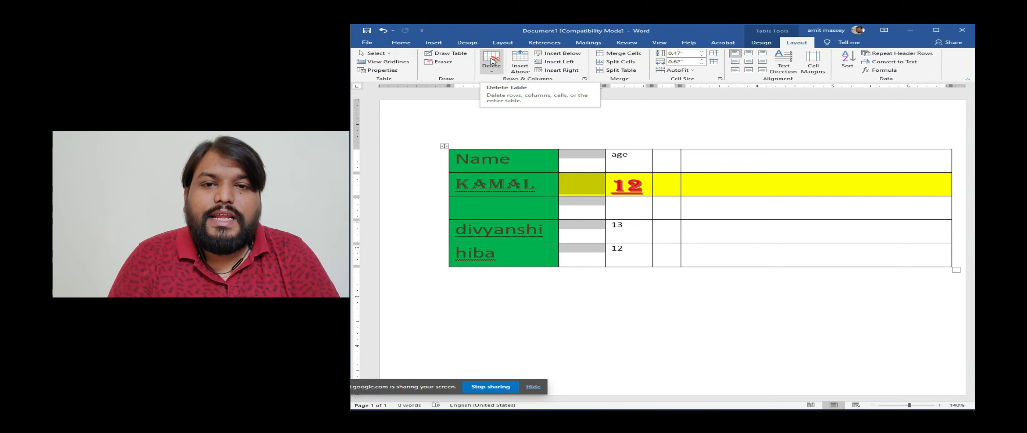
pyautogui.click(529, 411)
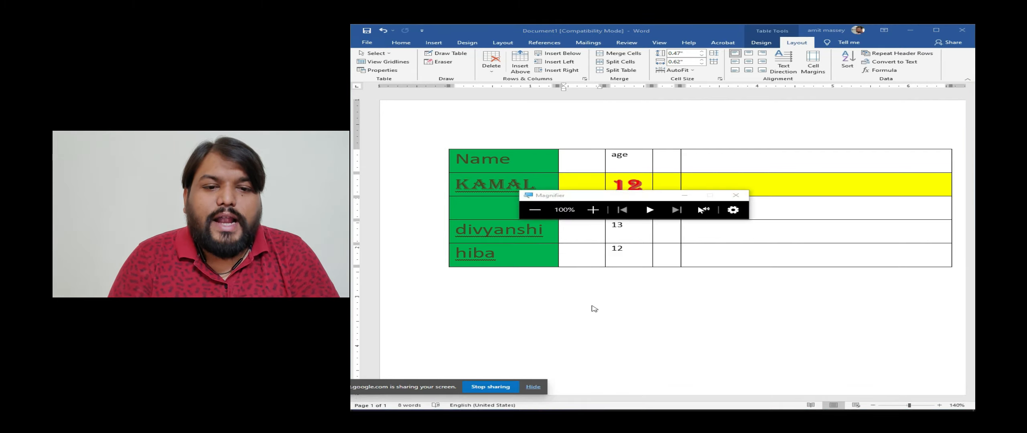
pyautogui.click(593, 210)
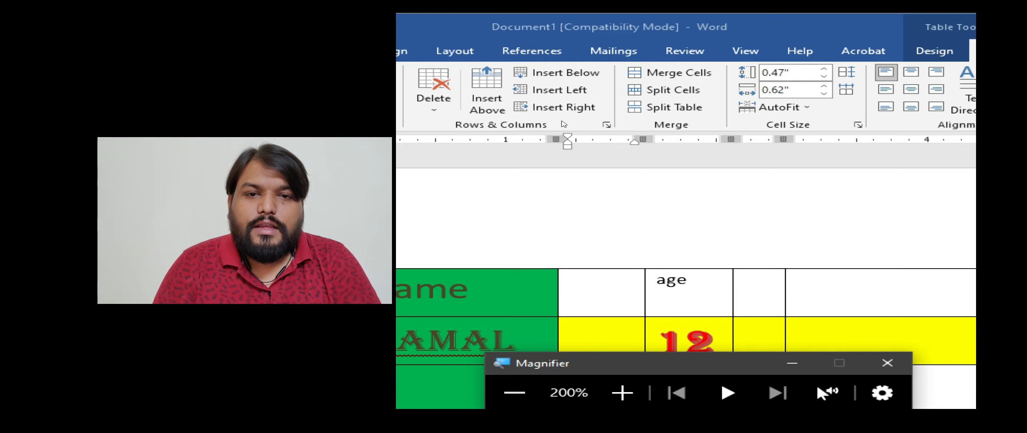
pyautogui.press('super+minus')
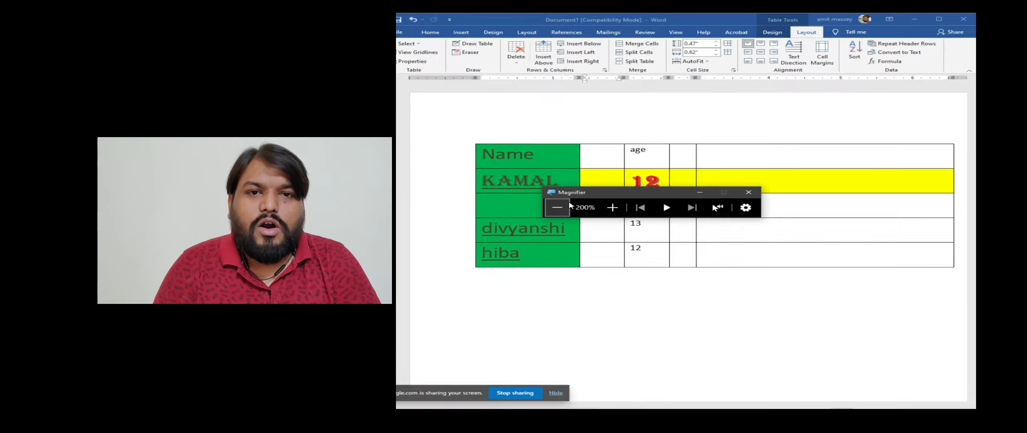
pyautogui.click(527, 49)
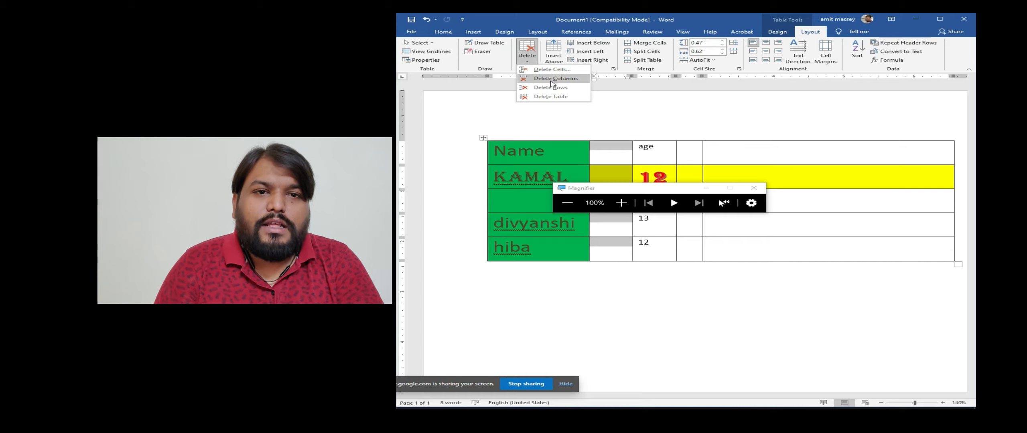
pyautogui.click(553, 82)
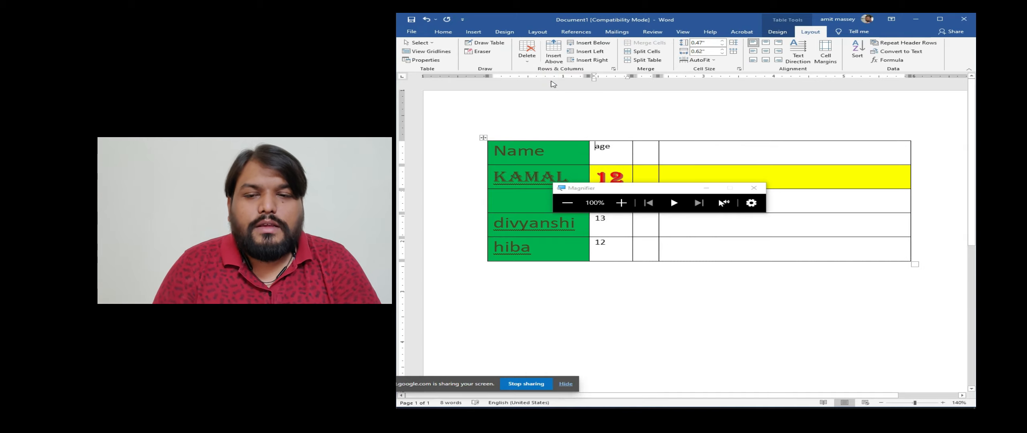
pyautogui.click(754, 187)
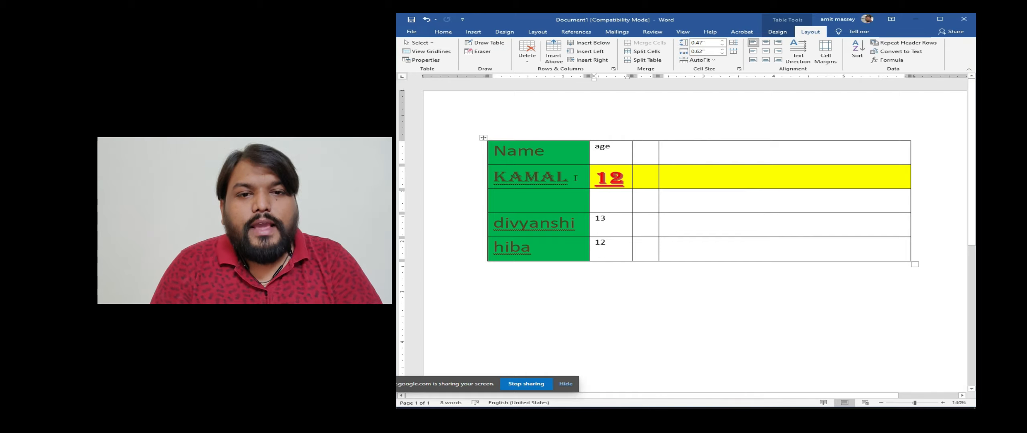
# Delete the empty row below the yellow first data row.
pyautogui.click(474, 202)
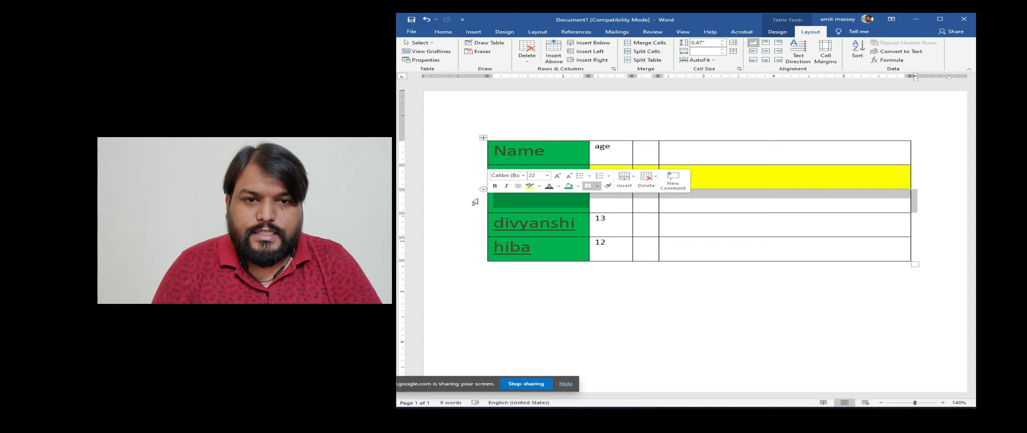
pyautogui.click(532, 54)
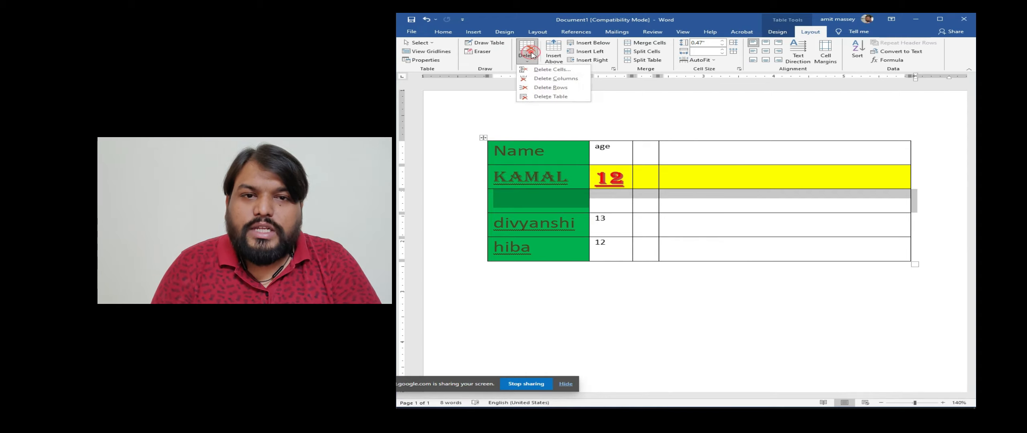
pyautogui.click(546, 88)
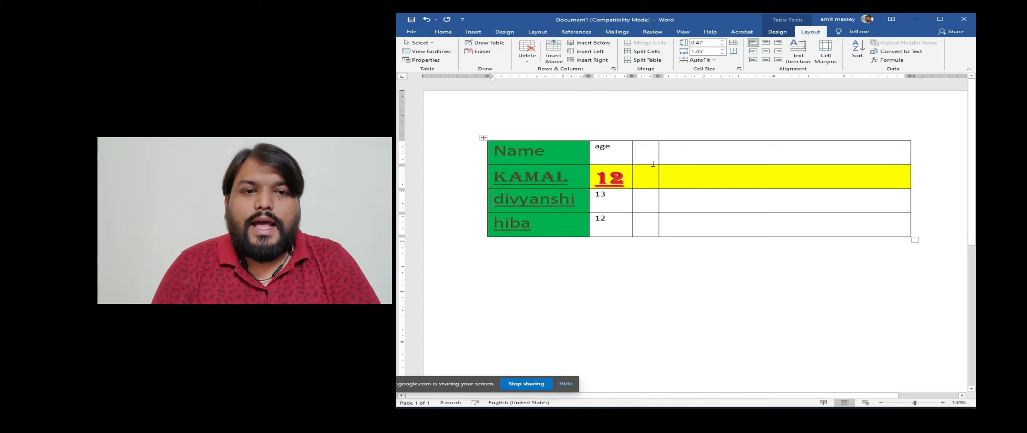
# Magnify the screen to 200% and widen the narrow empty column beside age to about 1.94 inches.
pyautogui.click(648, 176)
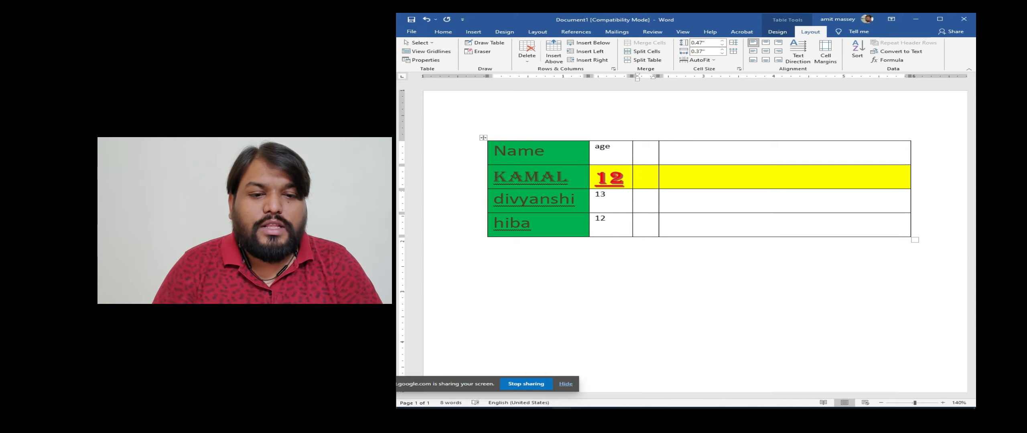
pyautogui.press('super+plus')
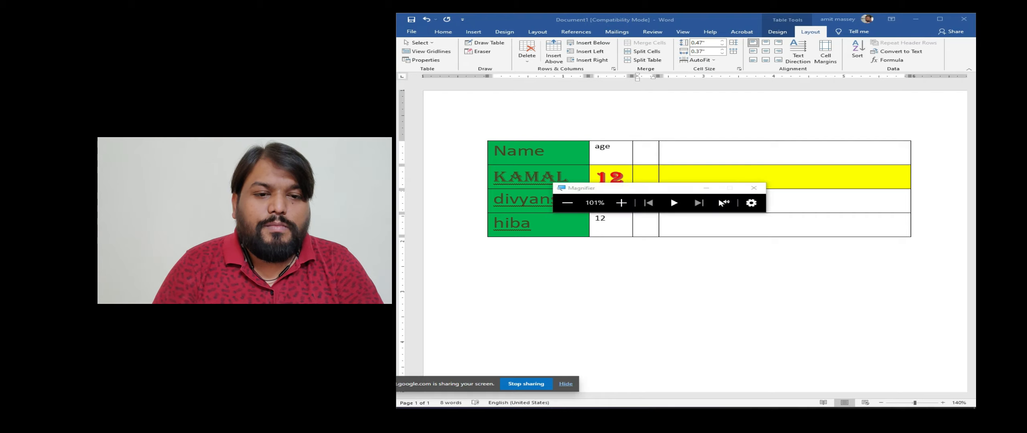
pyautogui.click(621, 203)
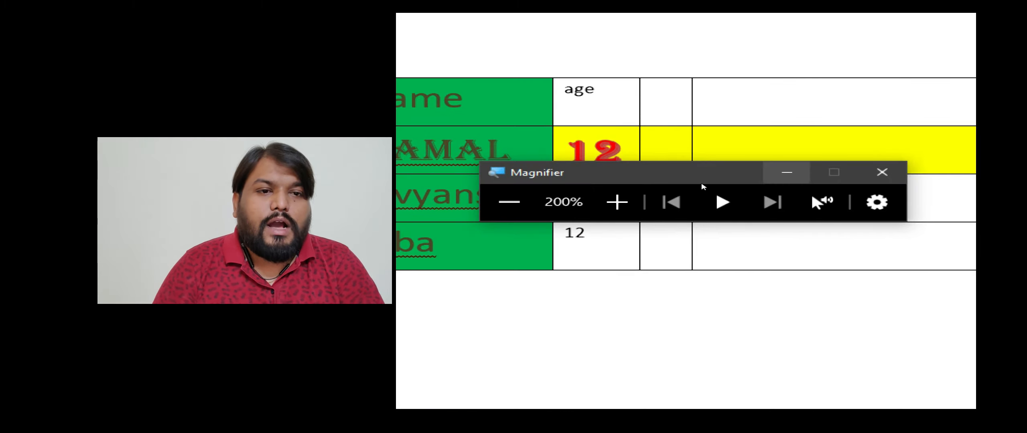
pyautogui.click(786, 172)
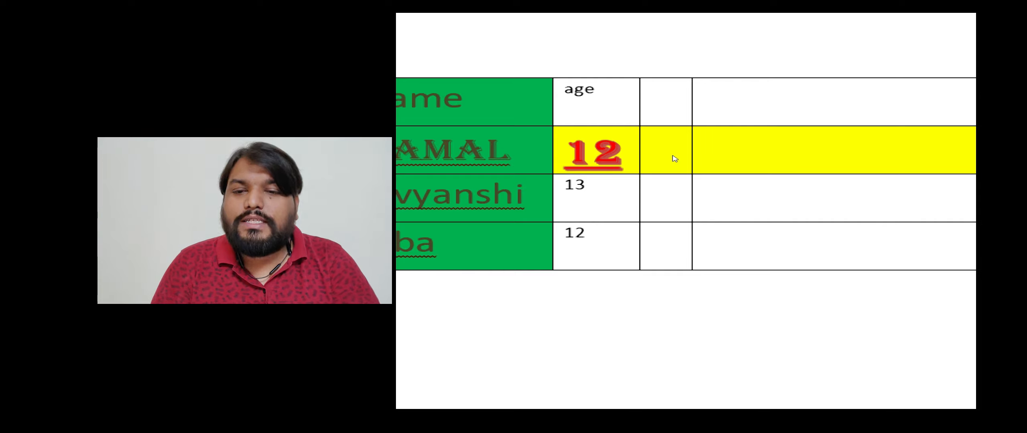
pyautogui.click(591, 155)
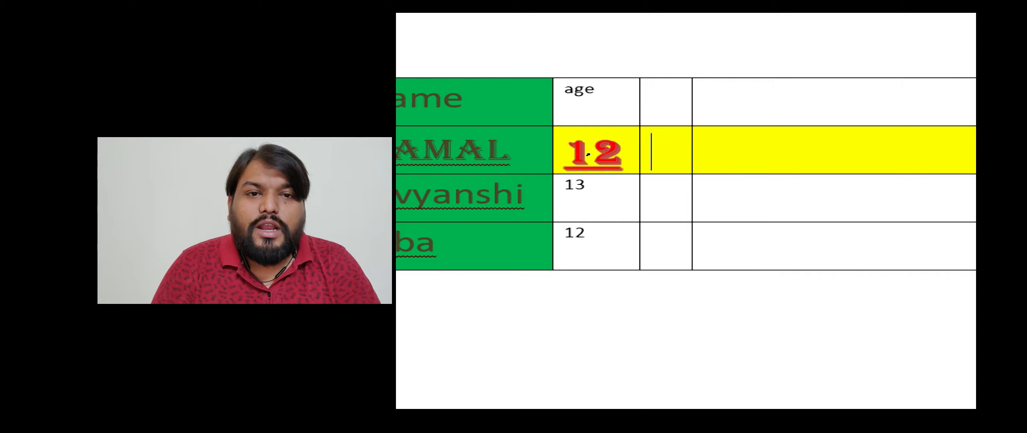
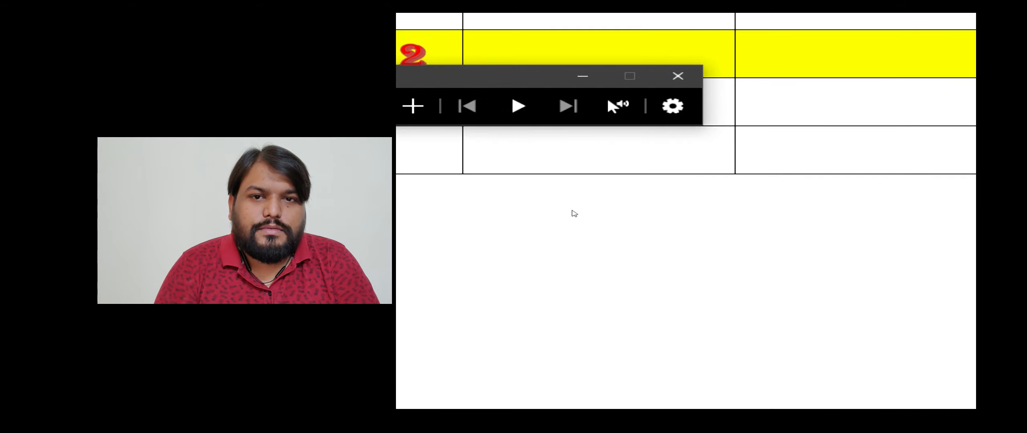
# Return the magnification to 100% and resize the whole table to about 7.24 inches wide with rows about 0.27 inches high.
pyautogui.press('super+minus')
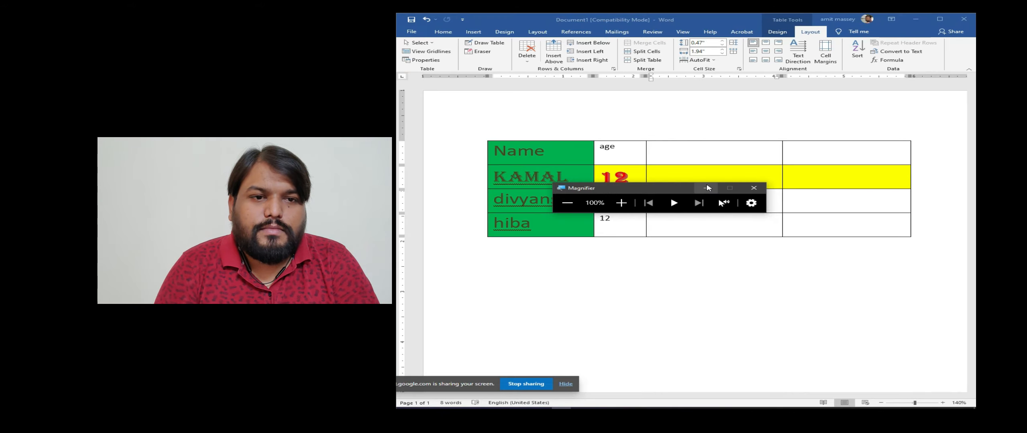
pyautogui.click(706, 188)
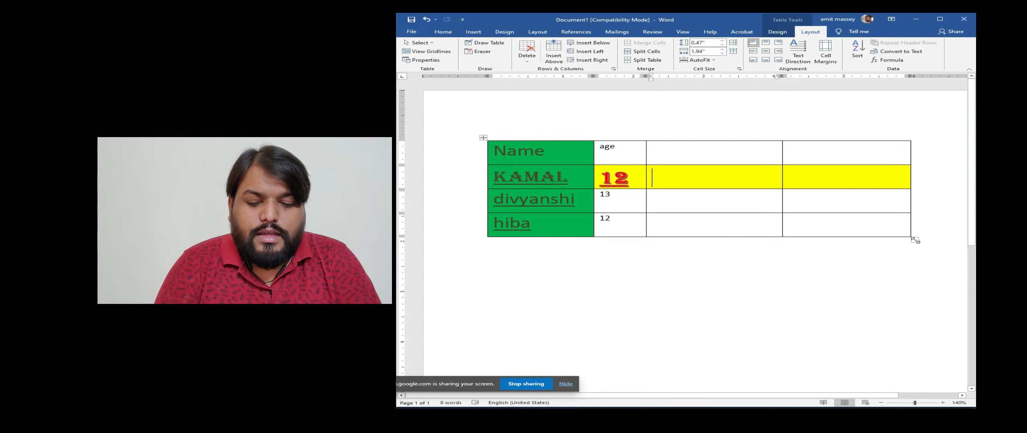
pyautogui.moveTo(915, 240); pyautogui.dragTo(928, 197)
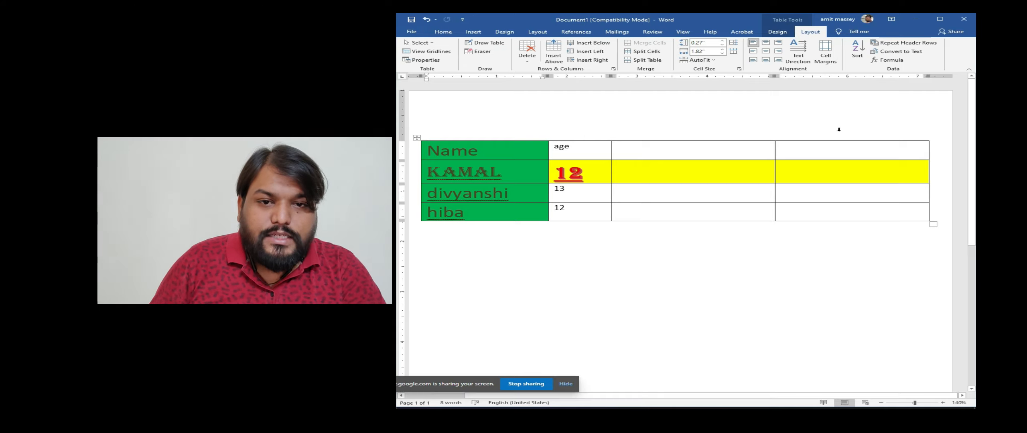
# Merge all header row cells into one and place "age" on the same line as "Name", spaced away from it.
pyautogui.click(413, 153)
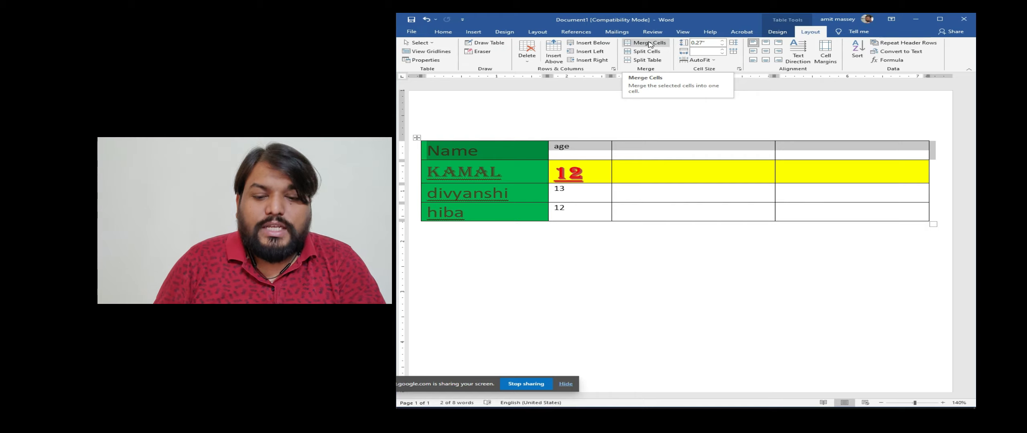
pyautogui.click(649, 44)
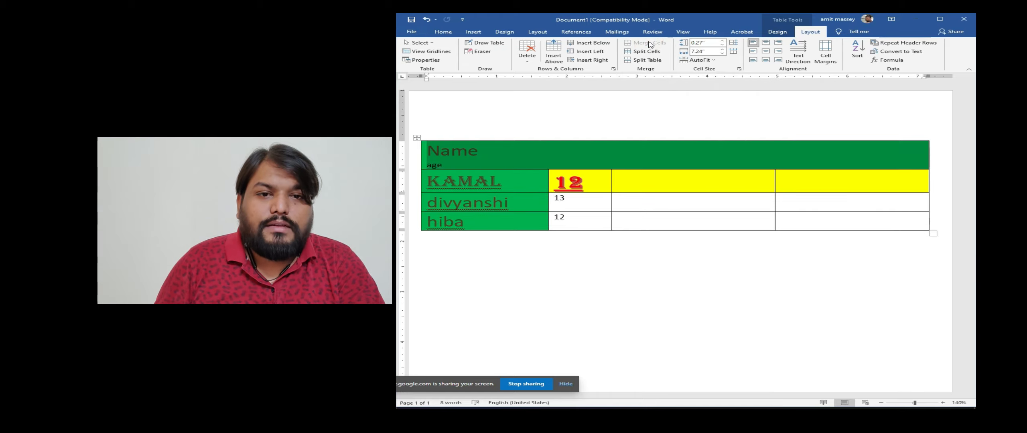
pyautogui.click(523, 164)
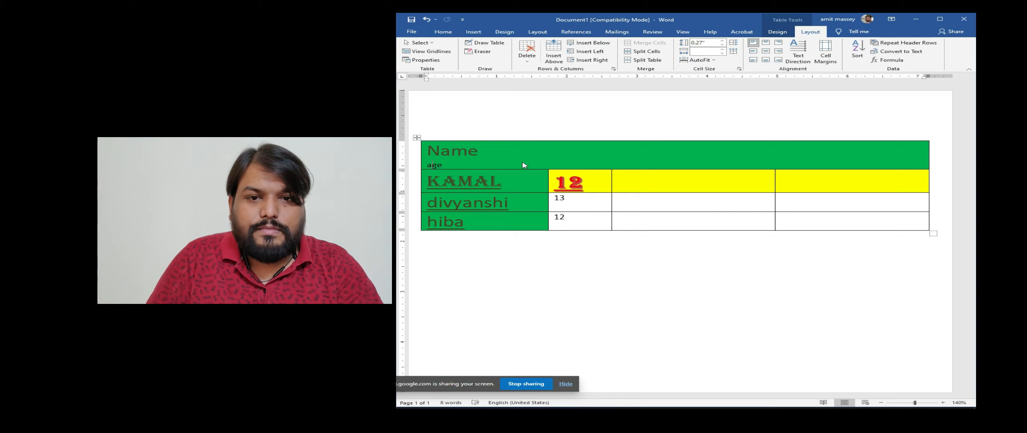
pyautogui.press('BackSpace')
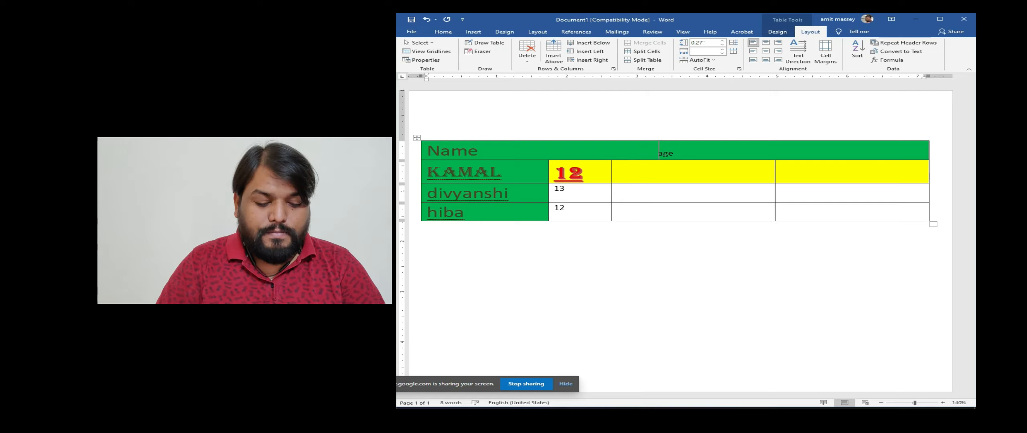
pyautogui.hotkey('ctrl', 'y')
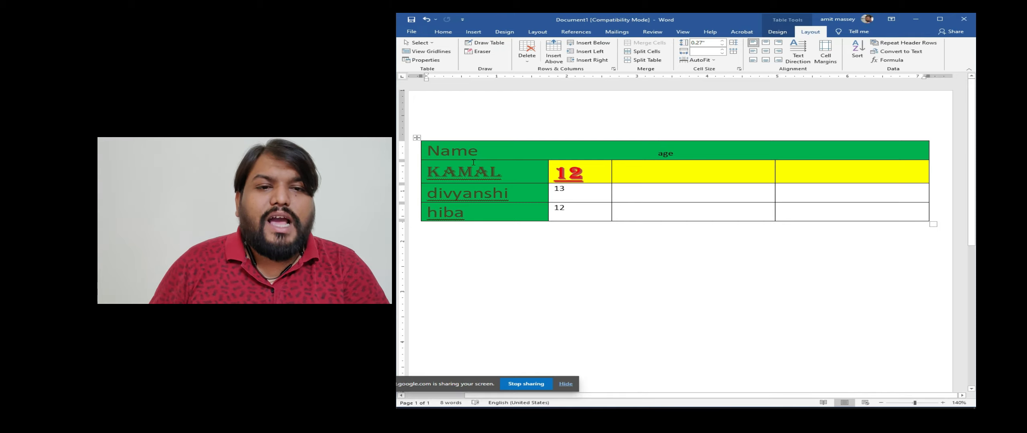
# Split the merged header row into three columns and one row, keeping the option to merge cells before splitting.
pyautogui.click(413, 154)
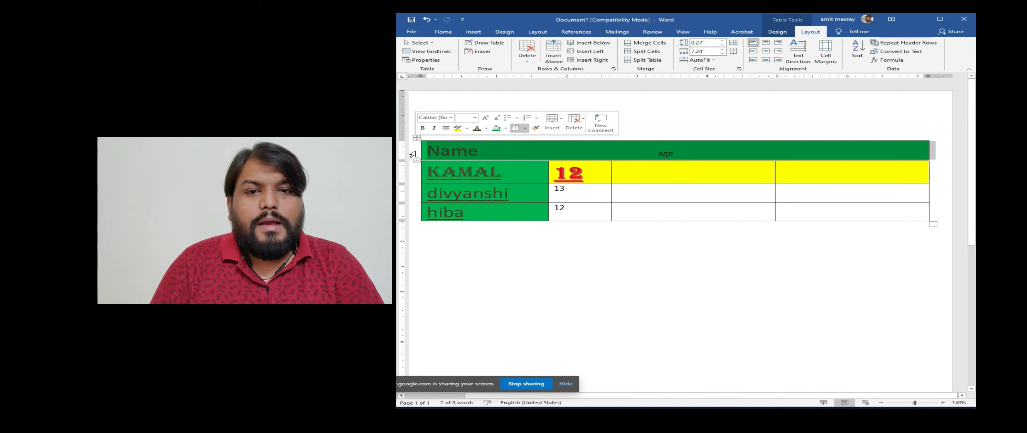
pyautogui.hscroll(-3, 413, 154)
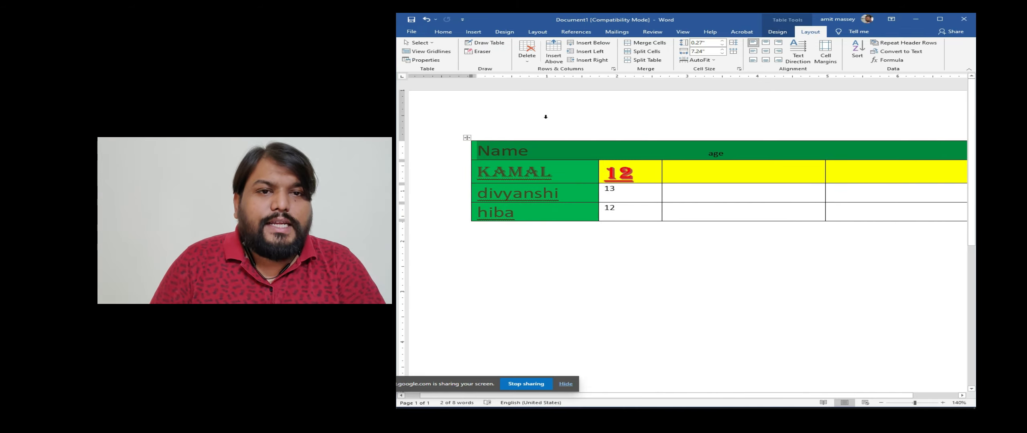
pyautogui.click(645, 52)
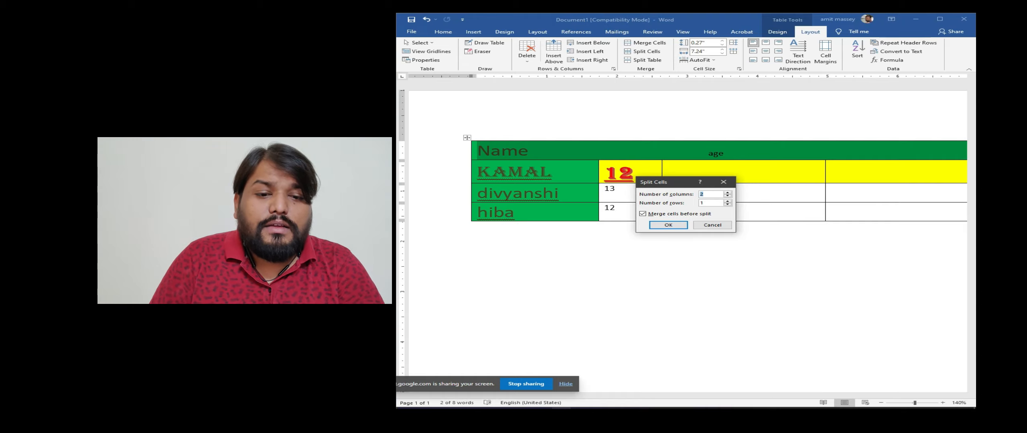
pyautogui.press('super+plus')
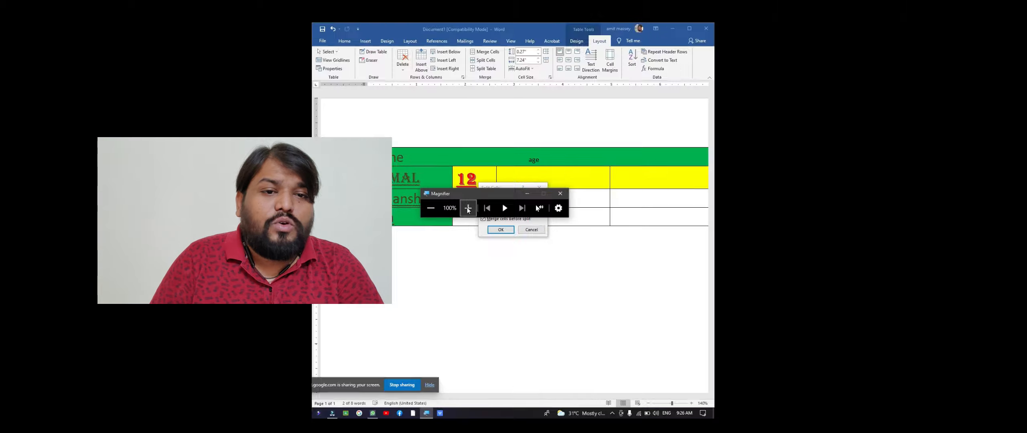
pyautogui.click(621, 203)
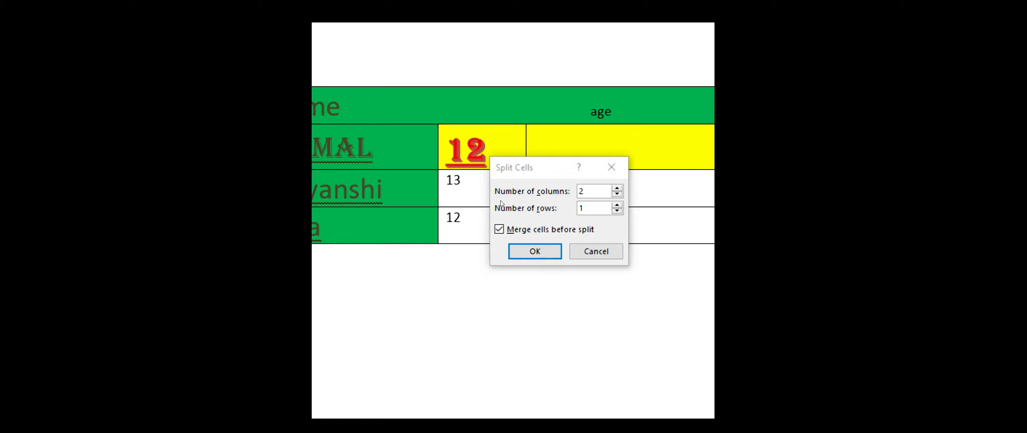
pyautogui.click(533, 199)
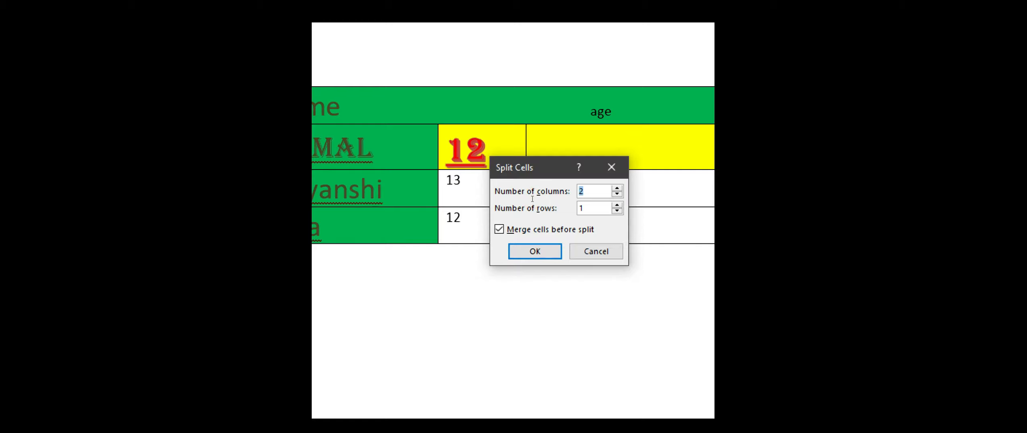
pyautogui.write('3')
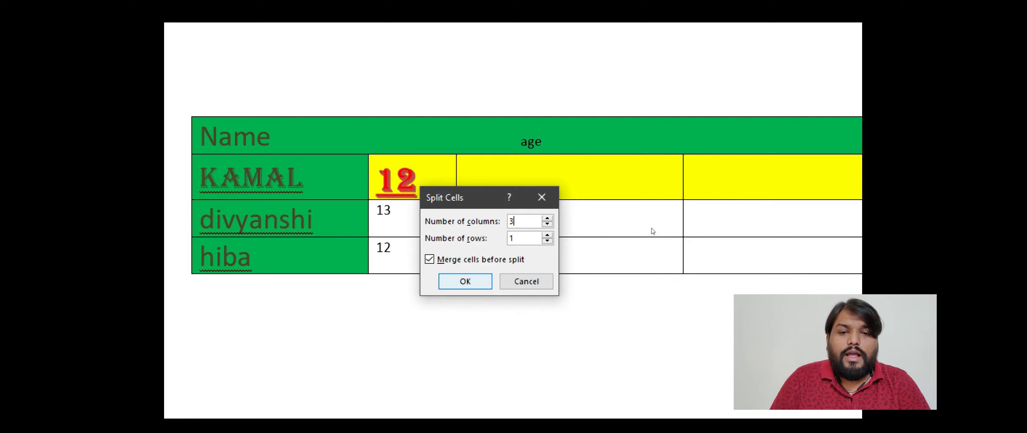
pyautogui.press('Return')
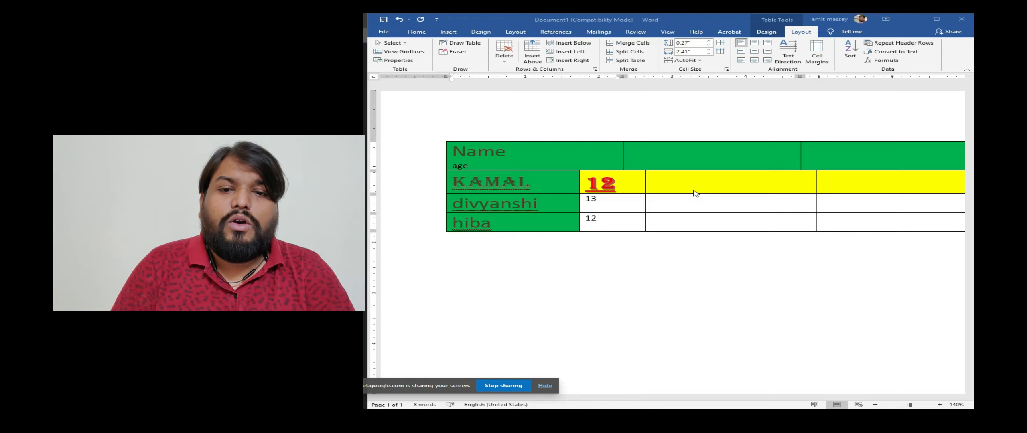
pyautogui.hscroll(1, 687, 194)
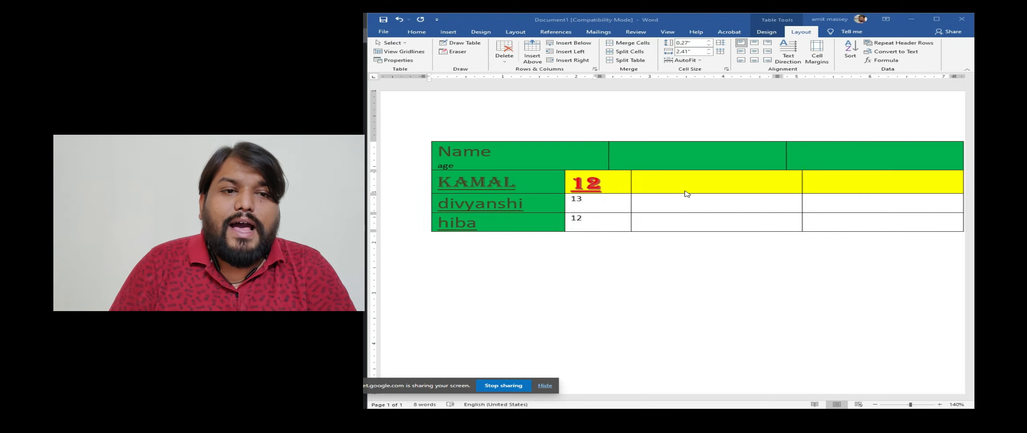
pyautogui.hscroll(1, 687, 195)
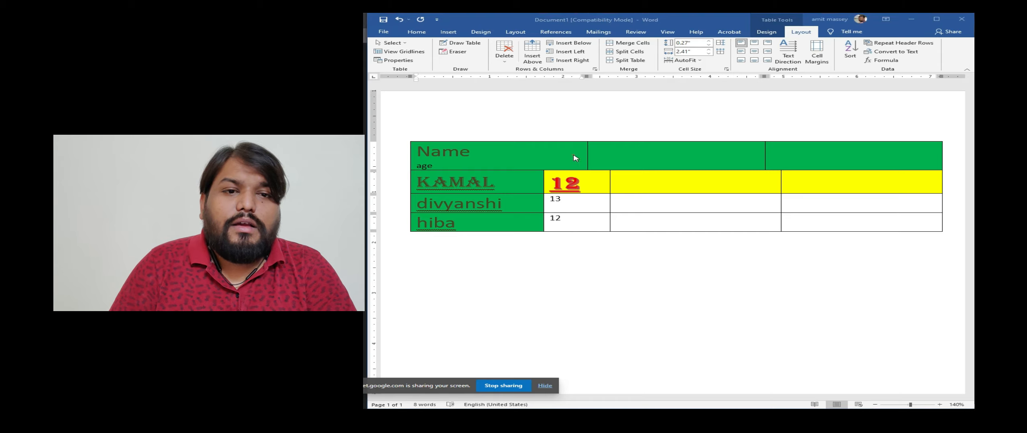
# Align the header row's two dividers with the column borders below and resize the whole table to about 6.7 inches wide.
pyautogui.click(576, 158)
pyautogui.click(617, 158)
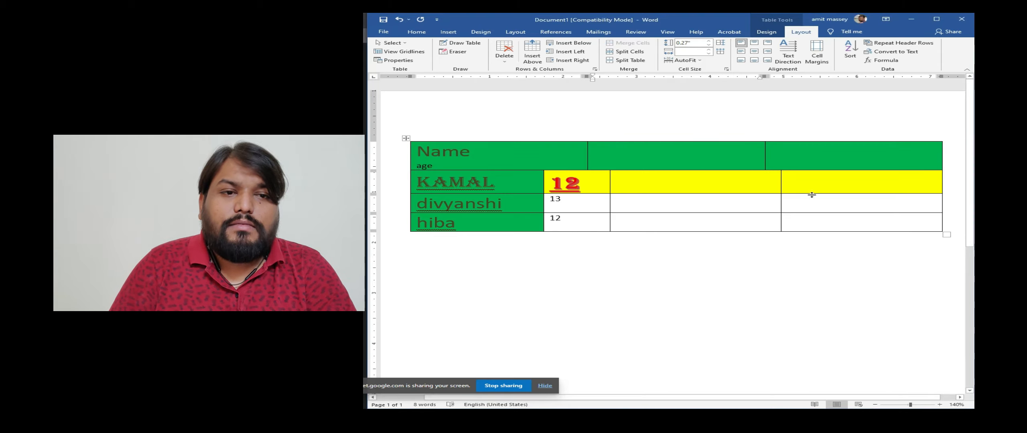
pyautogui.moveTo(947, 235); pyautogui.dragTo(822, 235)
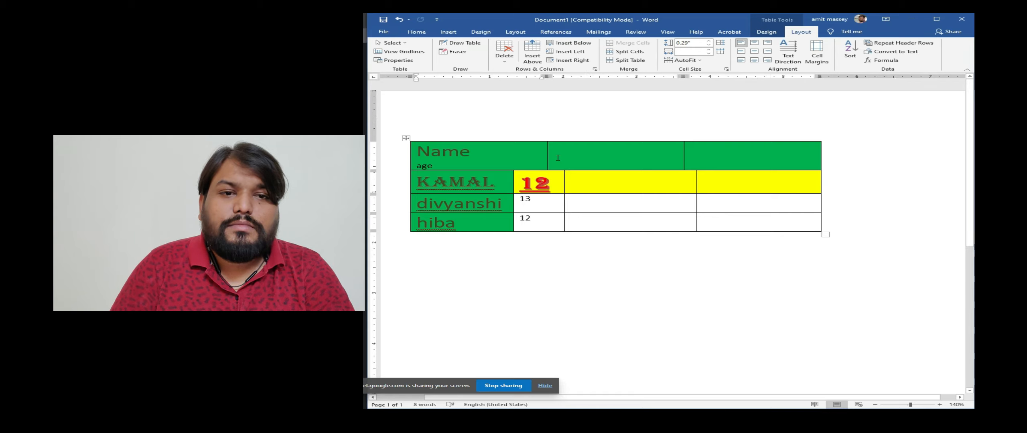
pyautogui.moveTo(548, 155); pyautogui.dragTo(565, 154)
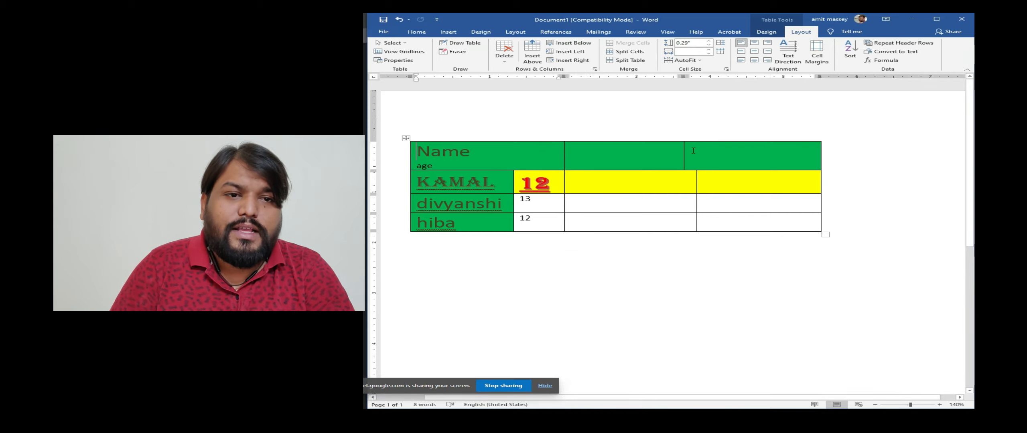
pyautogui.moveTo(683, 151); pyautogui.dragTo(697, 151)
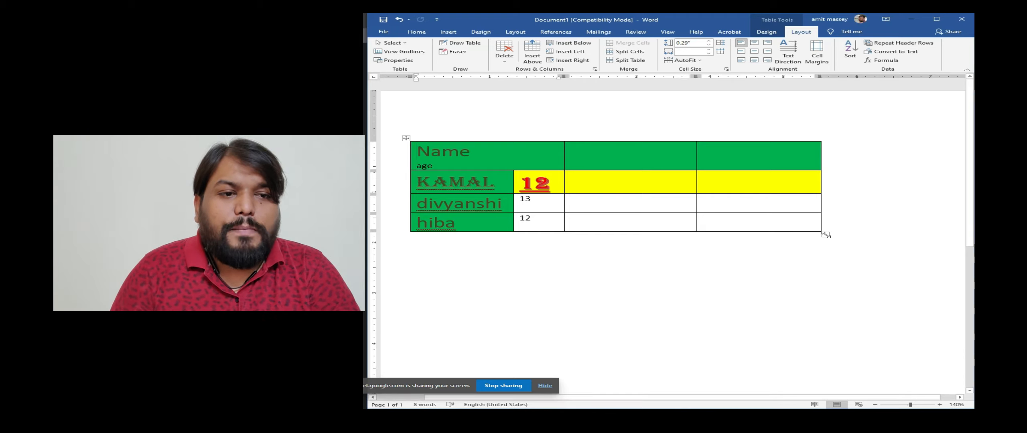
pyautogui.moveTo(826, 234); pyautogui.dragTo(903, 253)
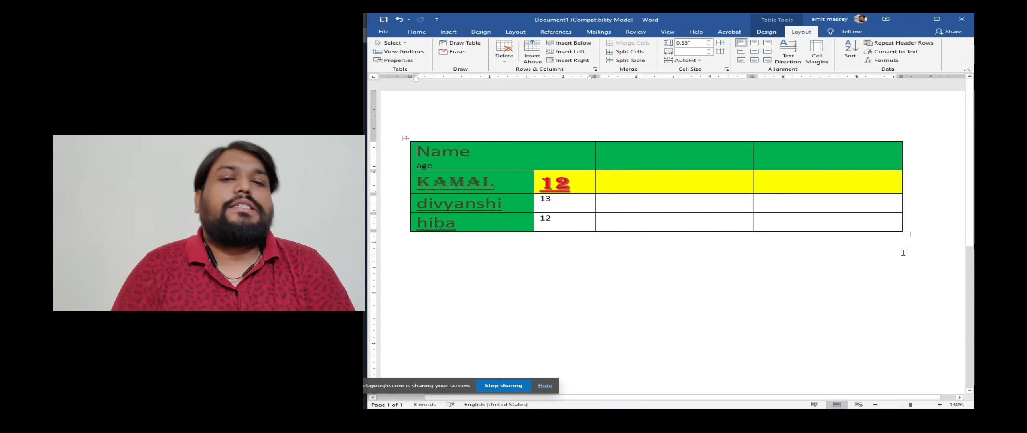
# Select the whole table, magnify the screen to 200% to examine it, and return the magnification to 100%.
pyautogui.click(406, 139)
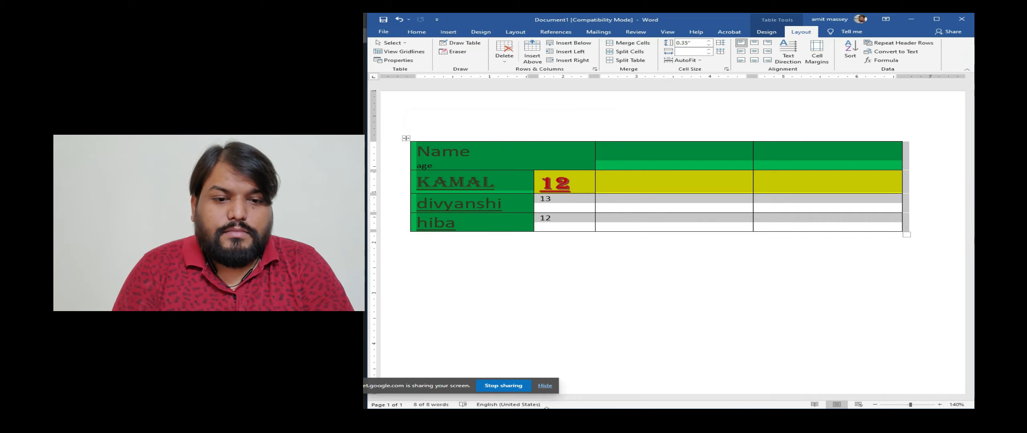
pyautogui.press('super+plus')
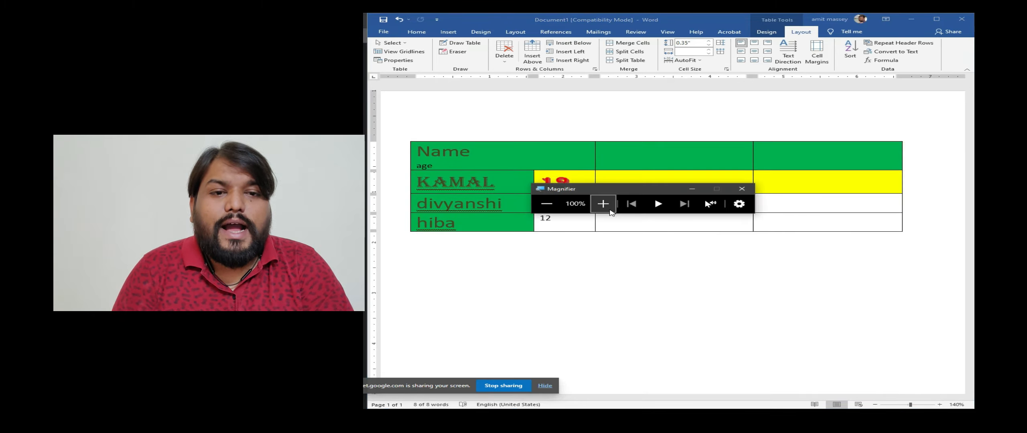
pyautogui.click(610, 211)
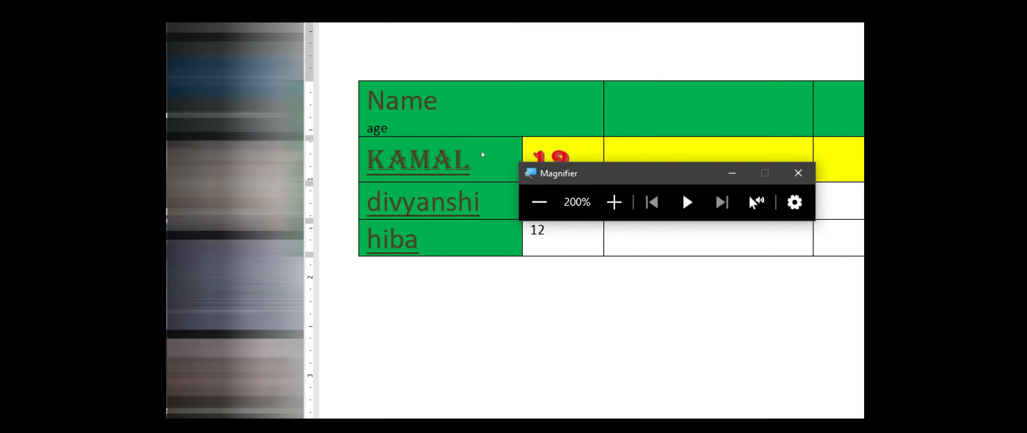
pyautogui.click(485, 156)
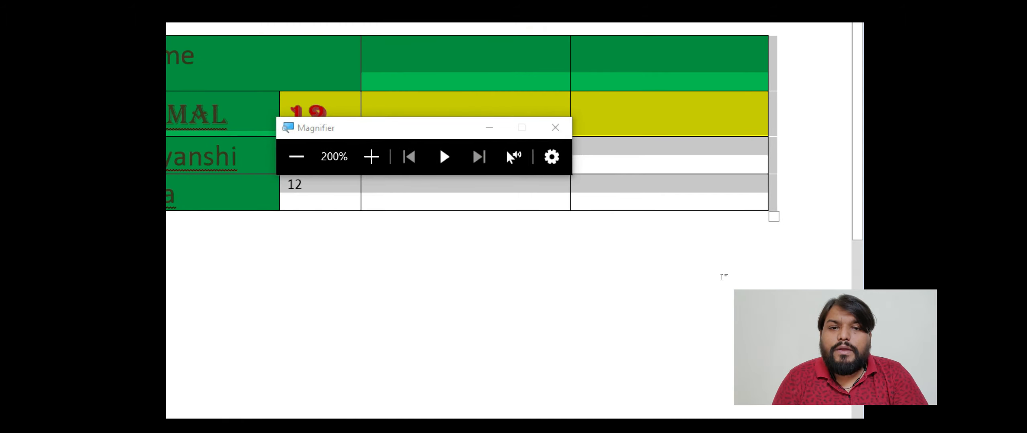
pyautogui.click(298, 157)
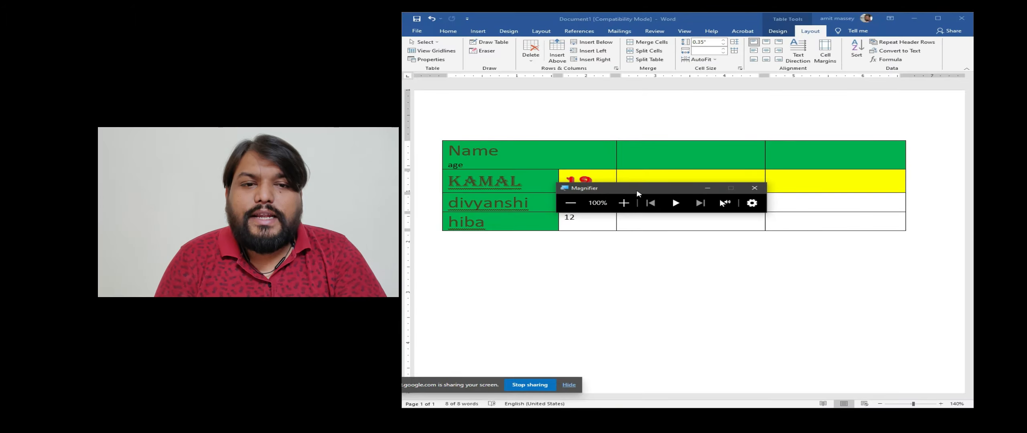
pyautogui.click(710, 189)
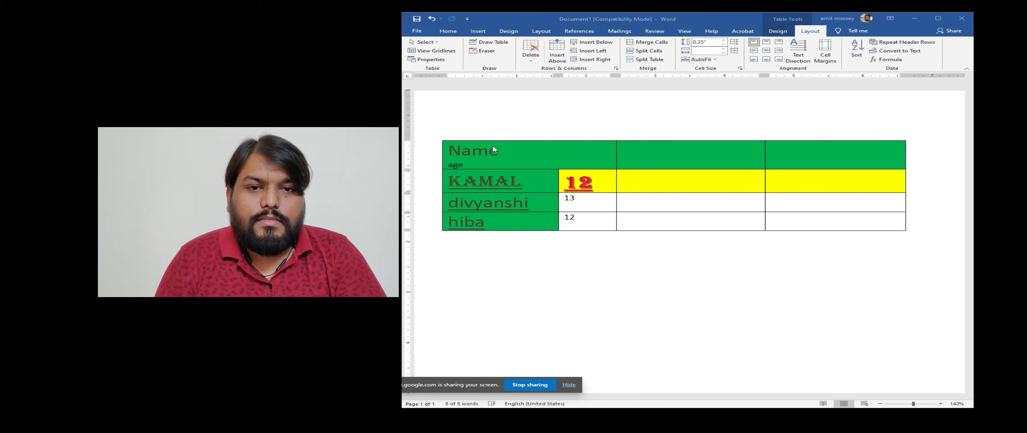
# Select the whole table, try the other paragraph alignments on it, and set it to centre alignment.
pyautogui.click(433, 156)
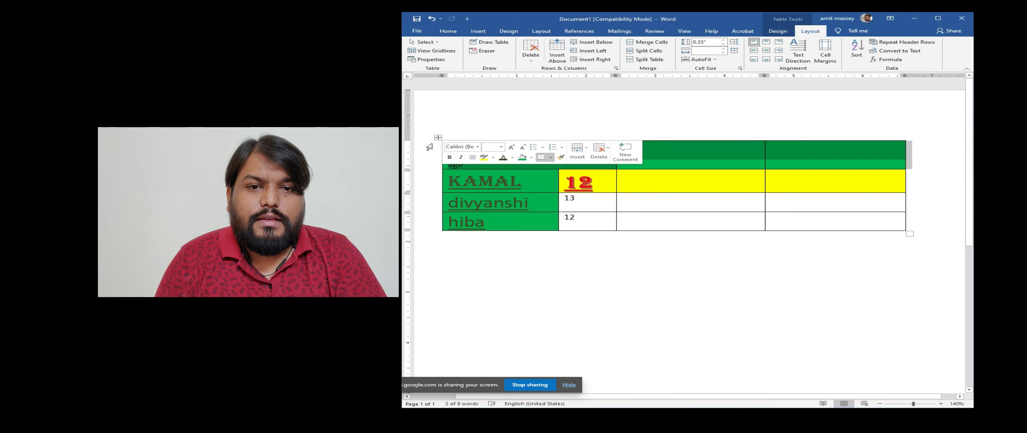
pyautogui.click(438, 136)
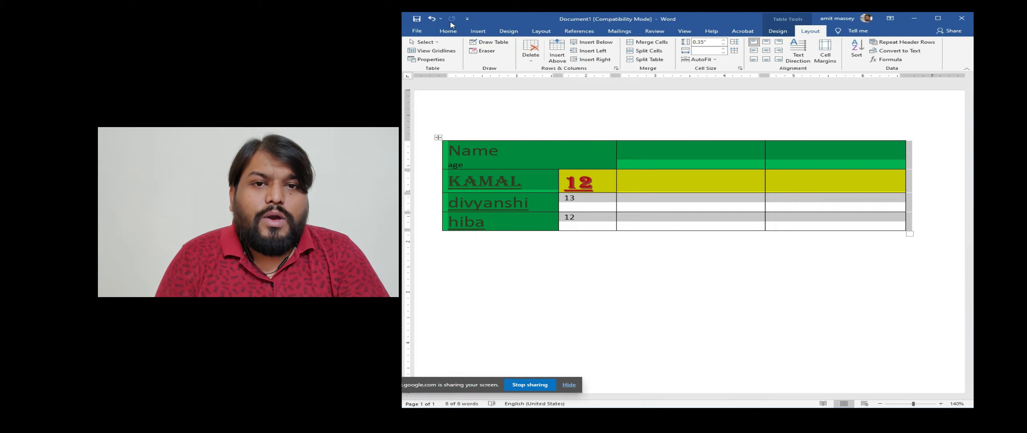
pyautogui.click(451, 35)
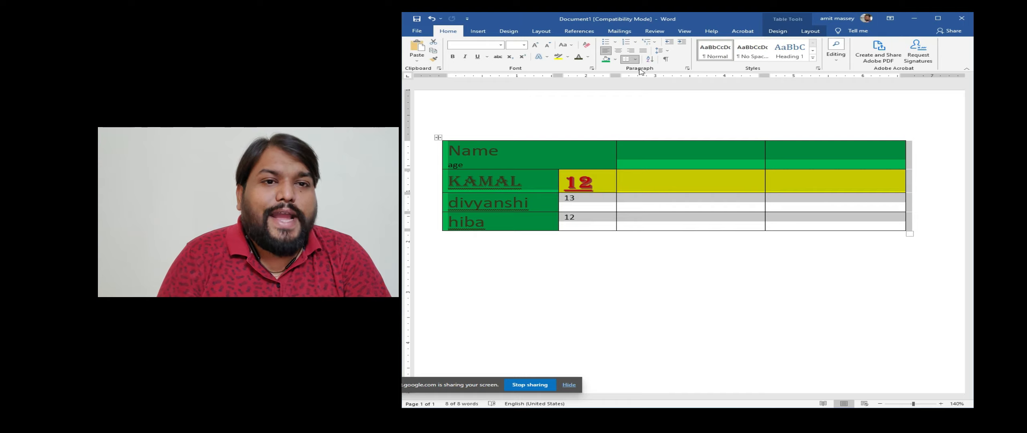
pyautogui.click(619, 51)
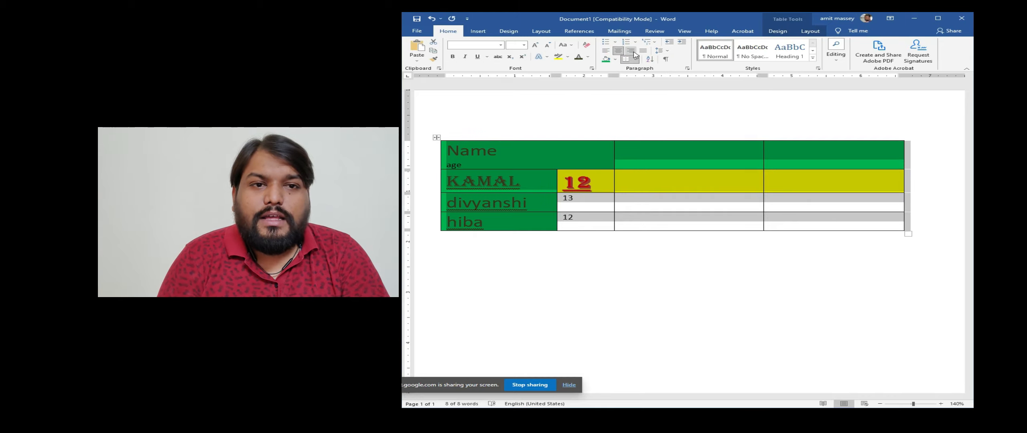
pyautogui.click(634, 54)
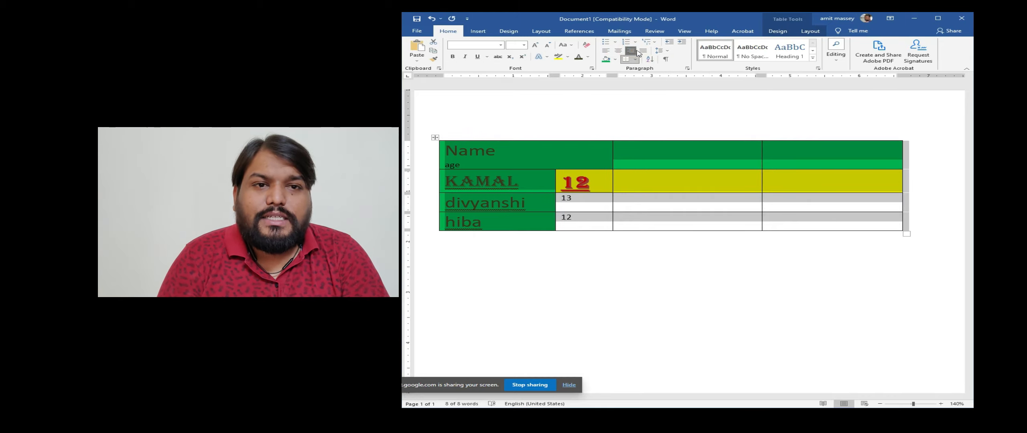
pyautogui.click(643, 50)
pyautogui.click(618, 51)
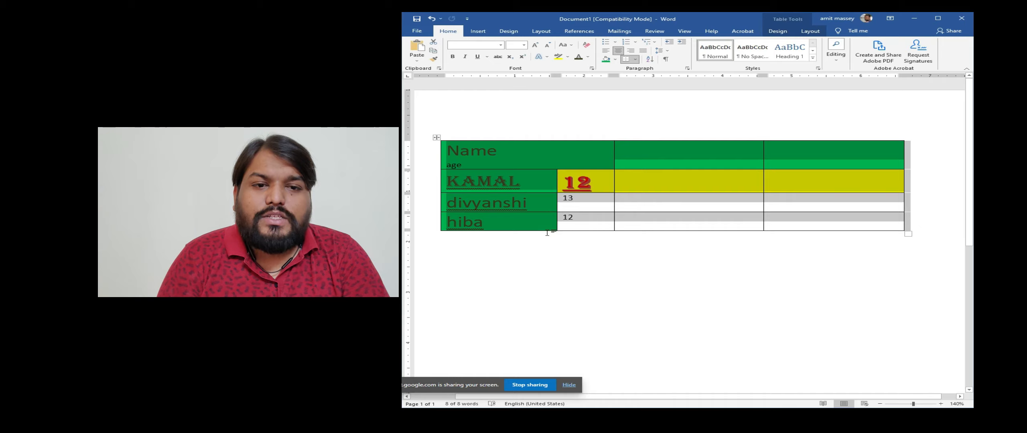
# Make the last row about 1 inch tall and widen the first column below the header to about 2.25 inches.
pyautogui.moveTo(547, 231); pyautogui.dragTo(547, 281)
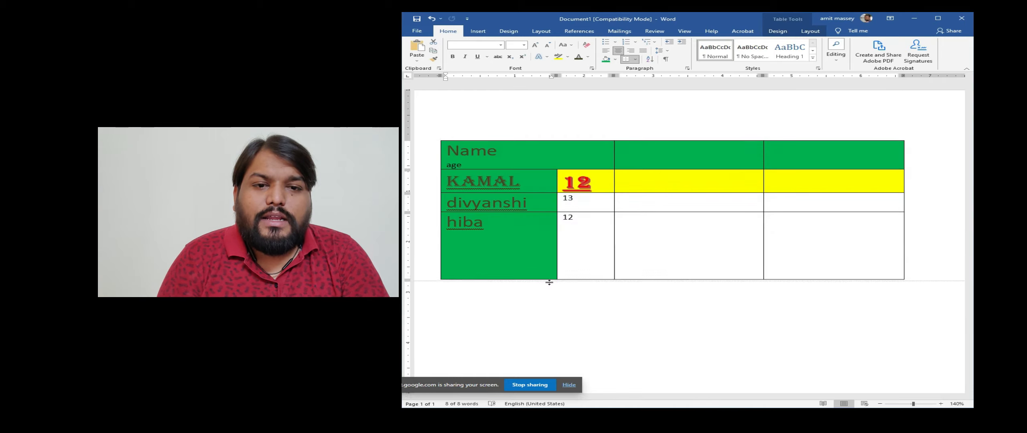
pyautogui.click(566, 199)
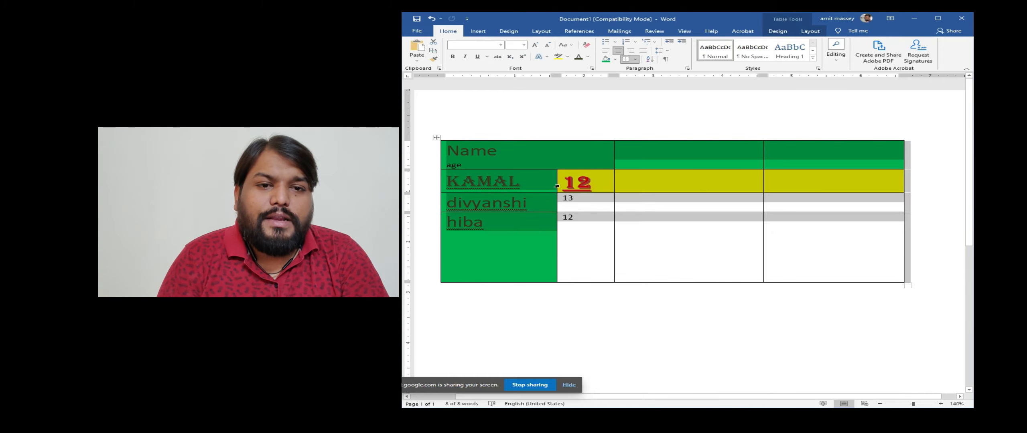
pyautogui.click(556, 186)
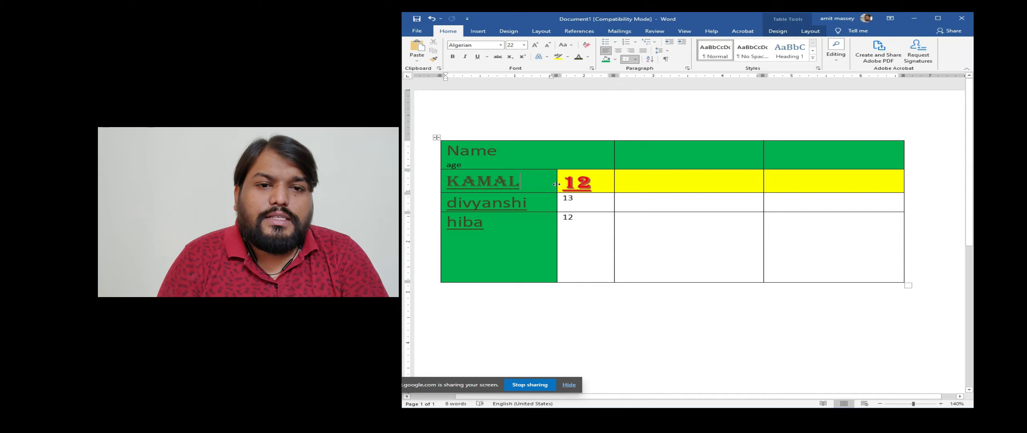
pyautogui.moveTo(556, 185); pyautogui.dragTo(597, 185)
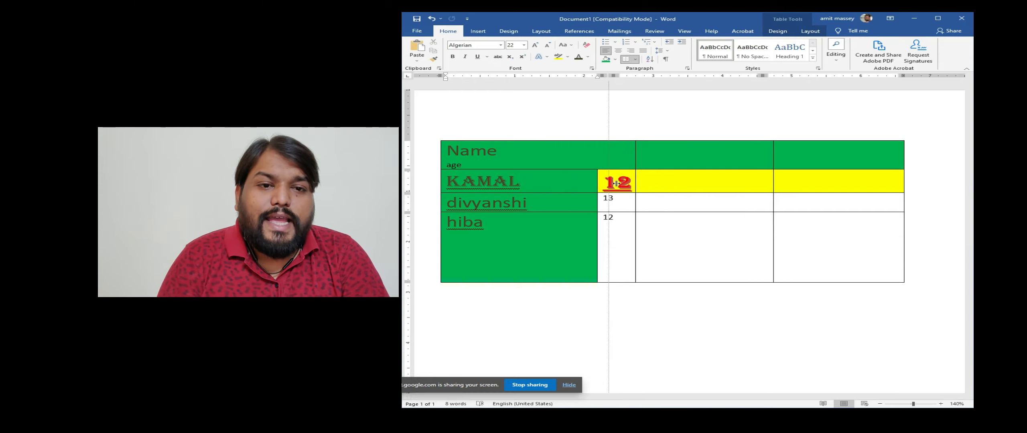
# Centre each of the three names in the first column within its cell.
pyautogui.doubleClick(530, 179)
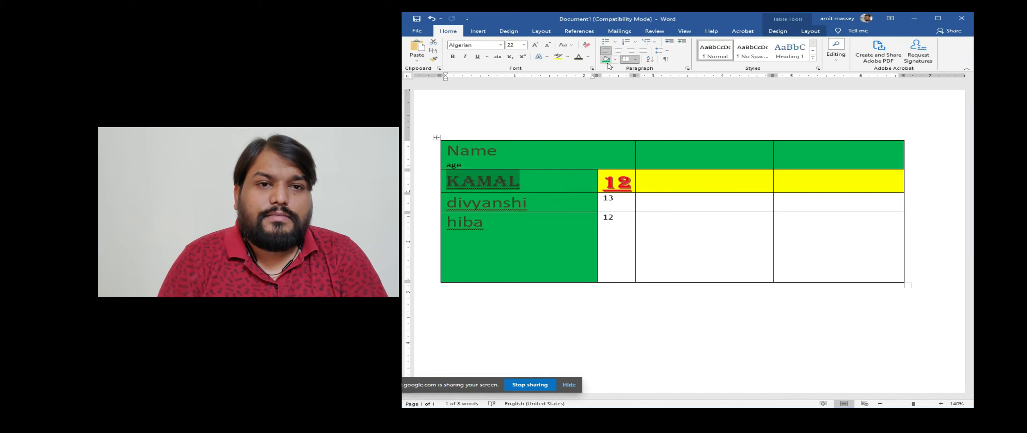
pyautogui.click(619, 51)
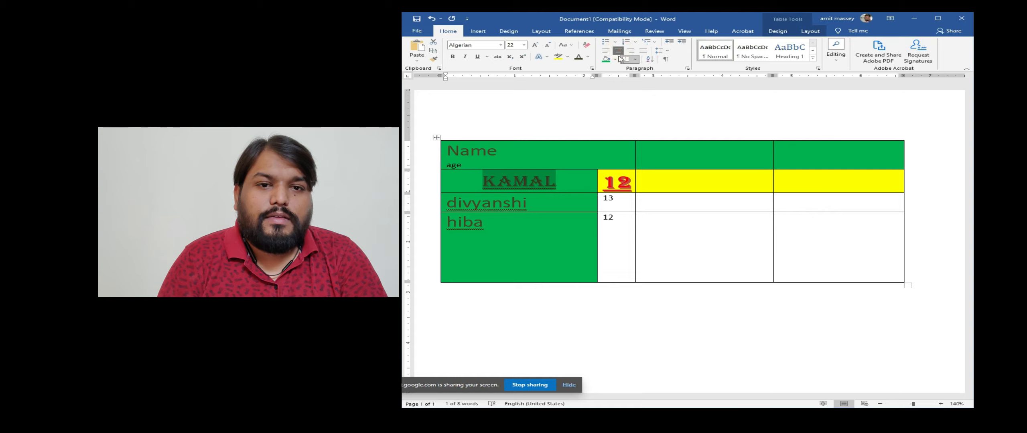
pyautogui.click(522, 203)
pyautogui.doubleClick(522, 202)
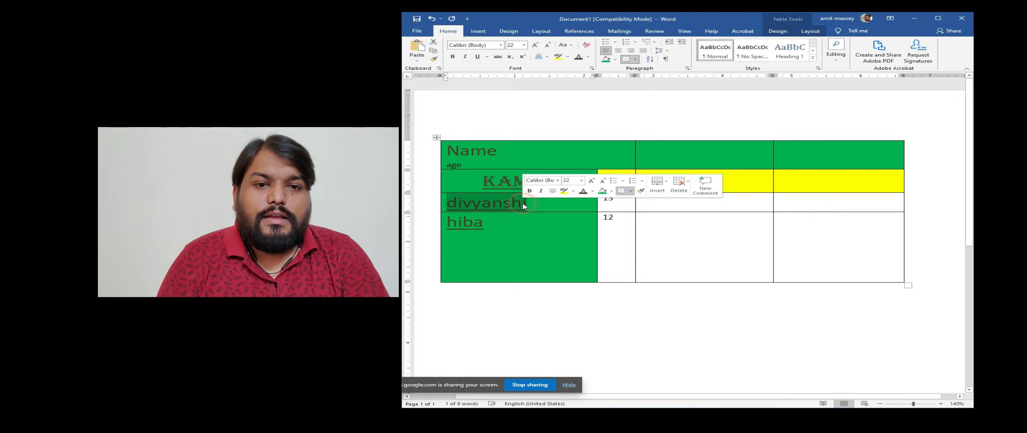
pyautogui.click(619, 51)
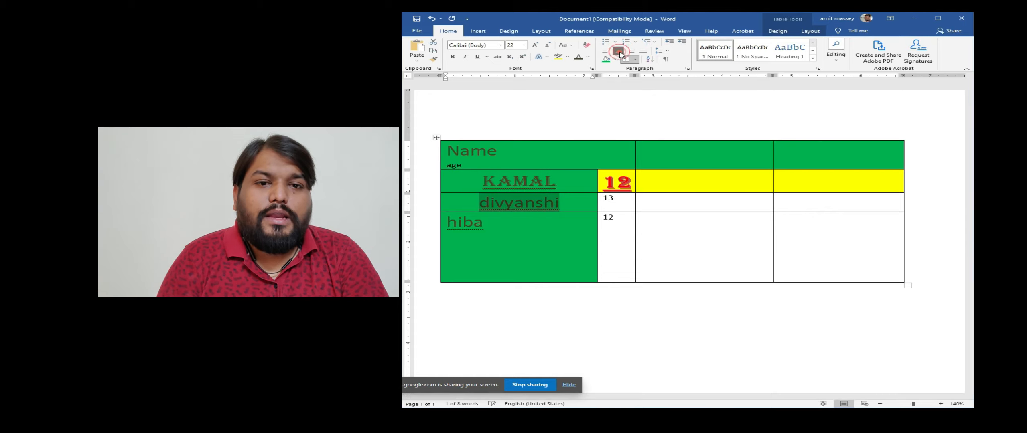
pyautogui.click(482, 221)
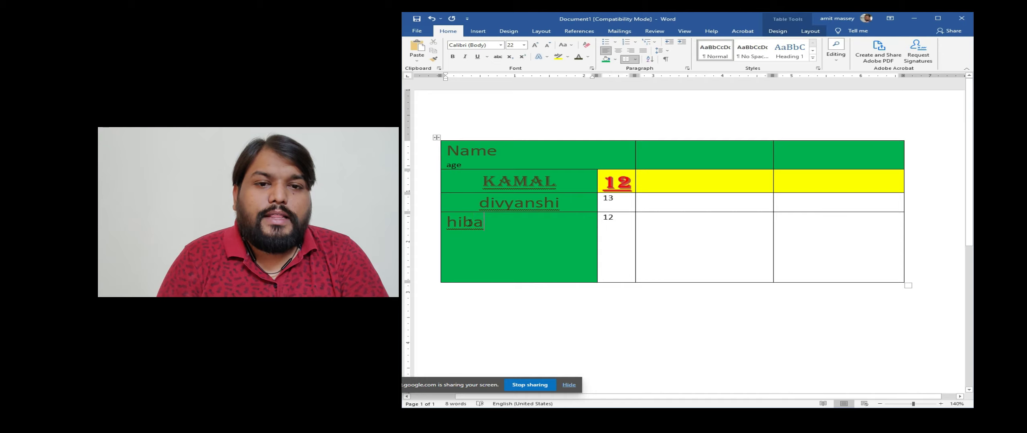
pyautogui.doubleClick(470, 222)
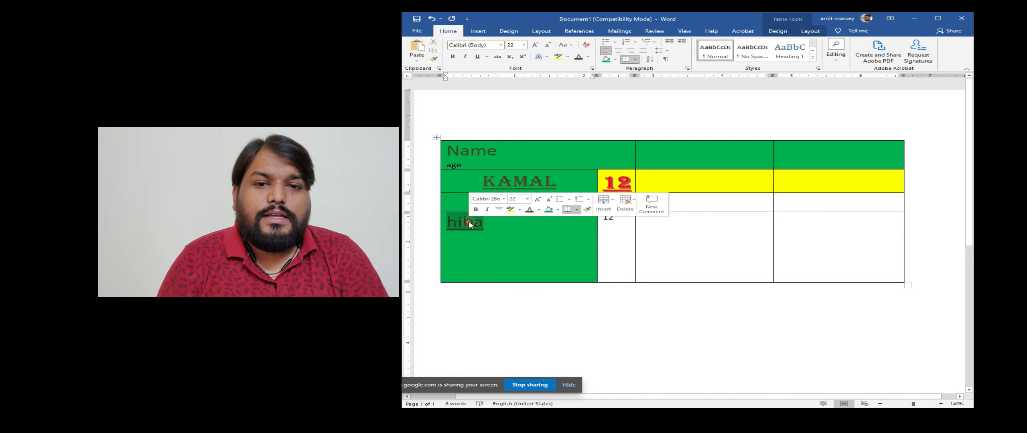
pyautogui.click(620, 54)
# Select the "Name" text in the header row.
pyautogui.doubleClick(485, 155)
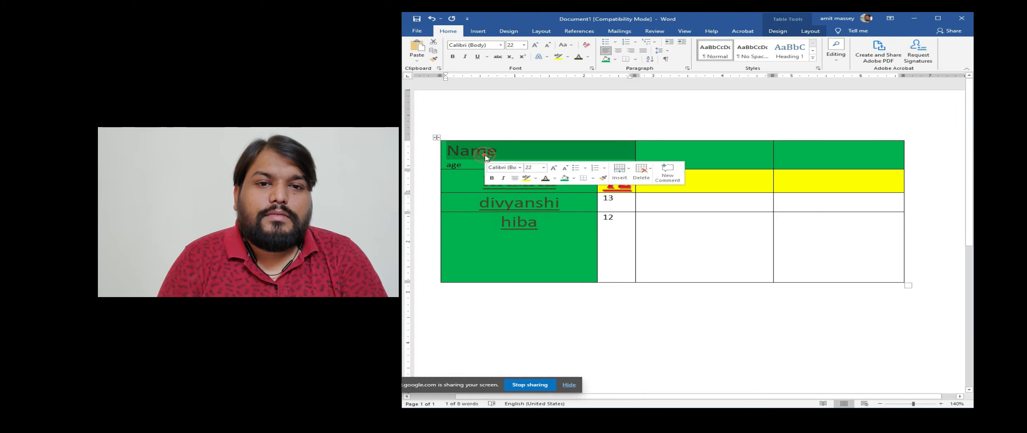